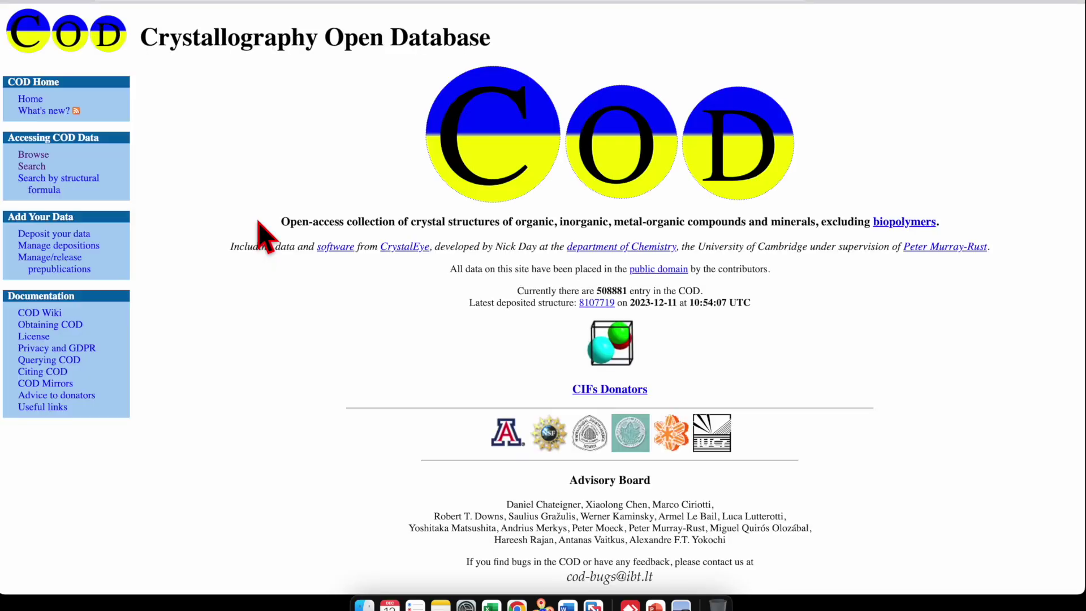
# Search the Crystallography Open Database for Au with exactly 1 distinct element
pyautogui.click(32, 168)
pyautogui.scroll(-5, 597, 390)
pyautogui.scroll(-1, 597, 396)
pyautogui.click(601, 270)
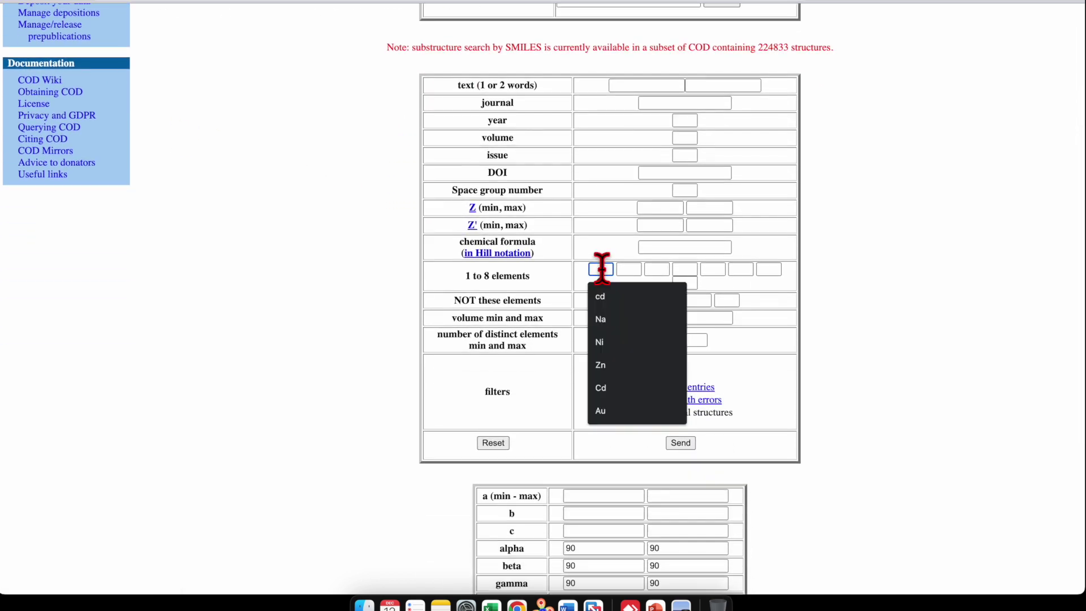
pyautogui.write('Au')
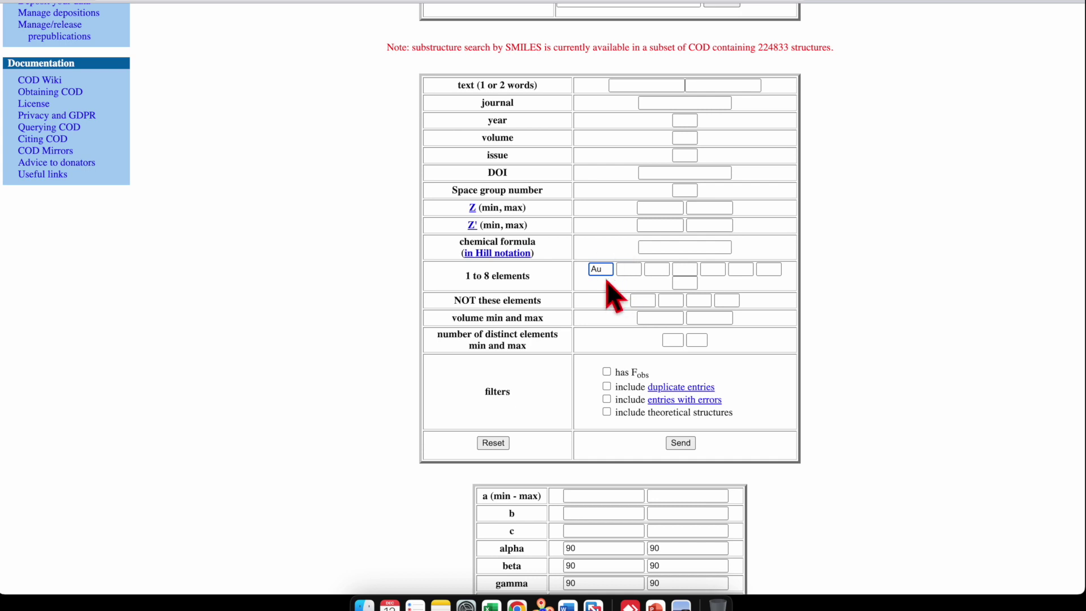
pyautogui.scroll(-1, 594, 347)
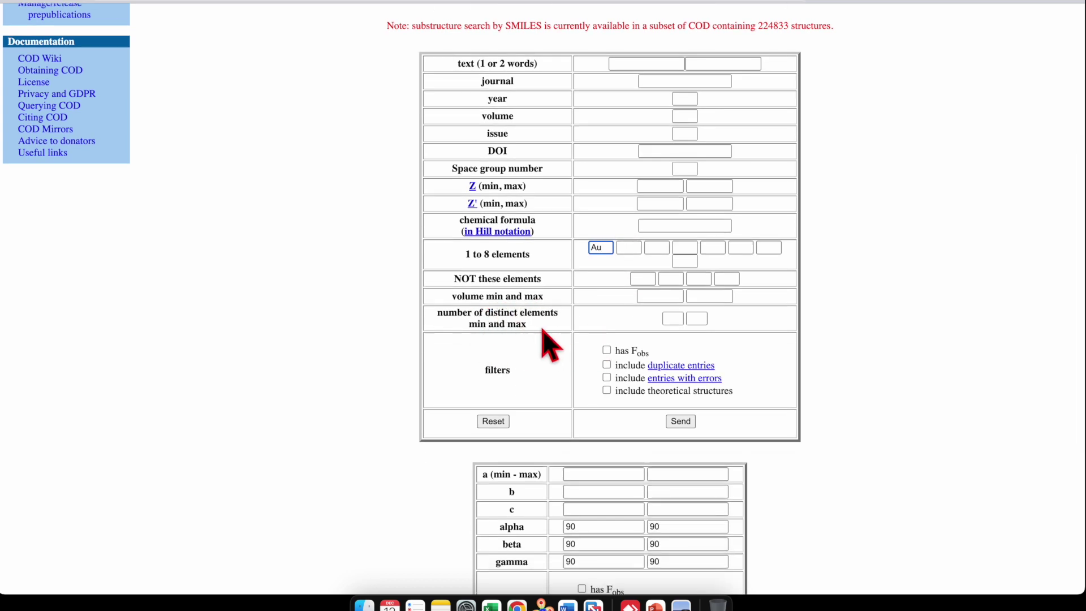
pyautogui.click(673, 319)
pyautogui.click(669, 391)
pyautogui.click(697, 318)
pyautogui.click(698, 391)
pyautogui.click(680, 421)
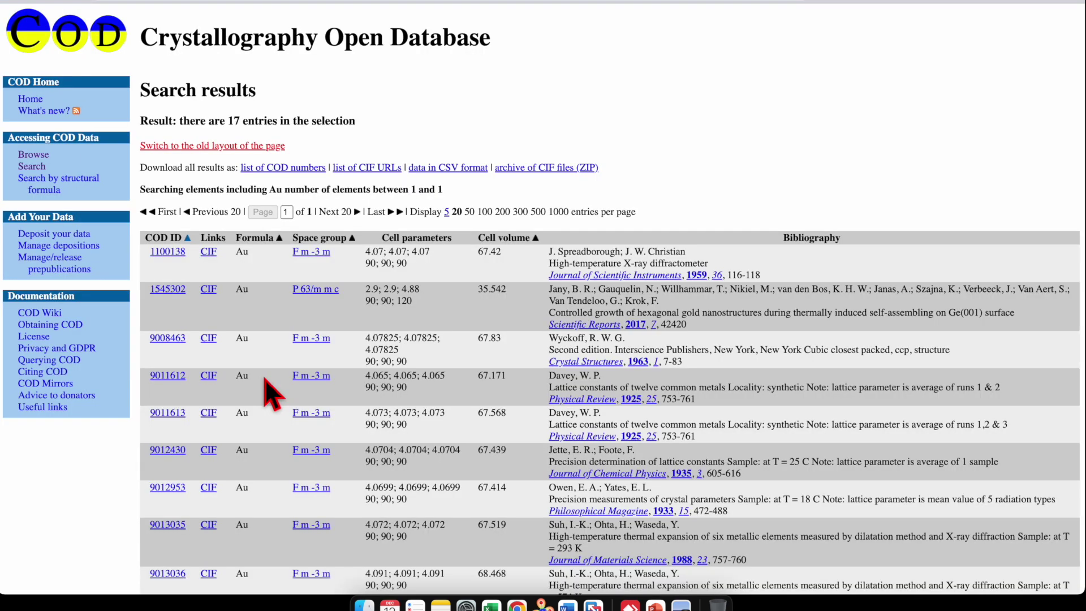
# Download the CIF file of entry 1100138 and go back to the search form
pyautogui.scroll(-1, 272, 393)
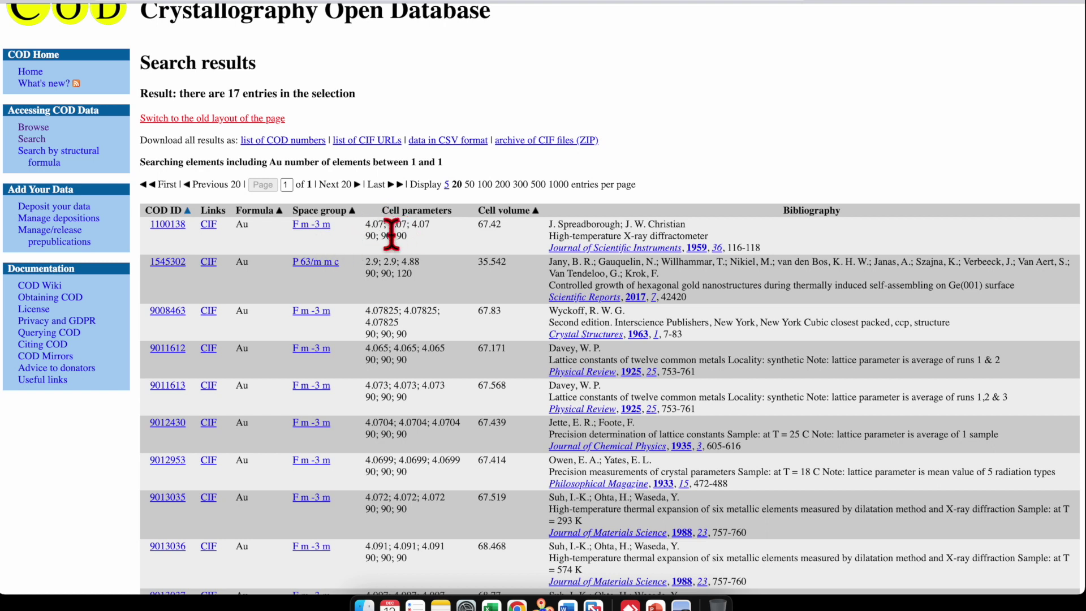
pyautogui.click(208, 226)
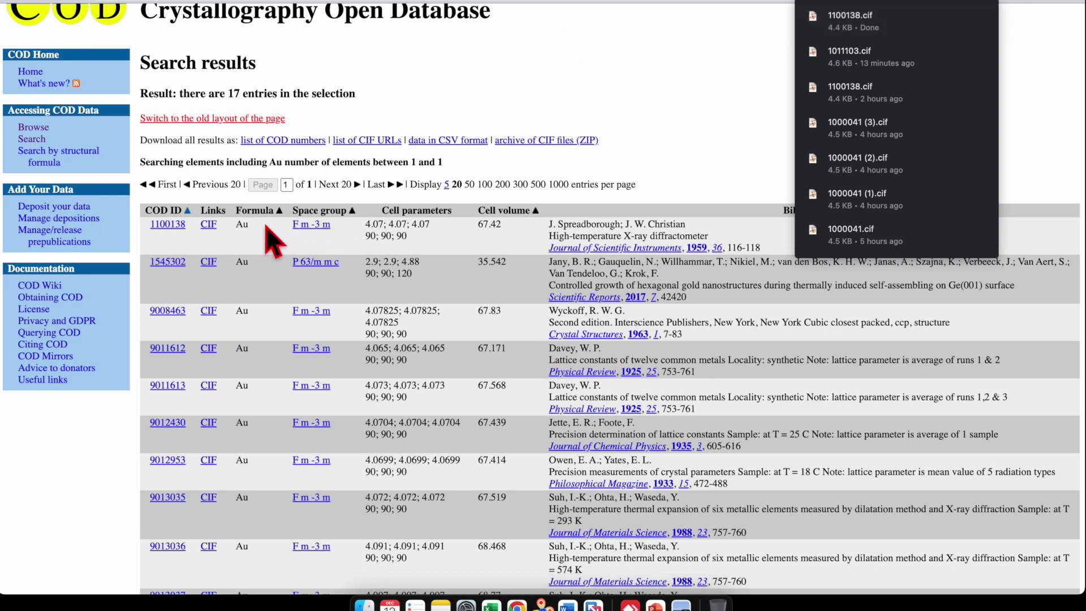
pyautogui.click(17, 2)
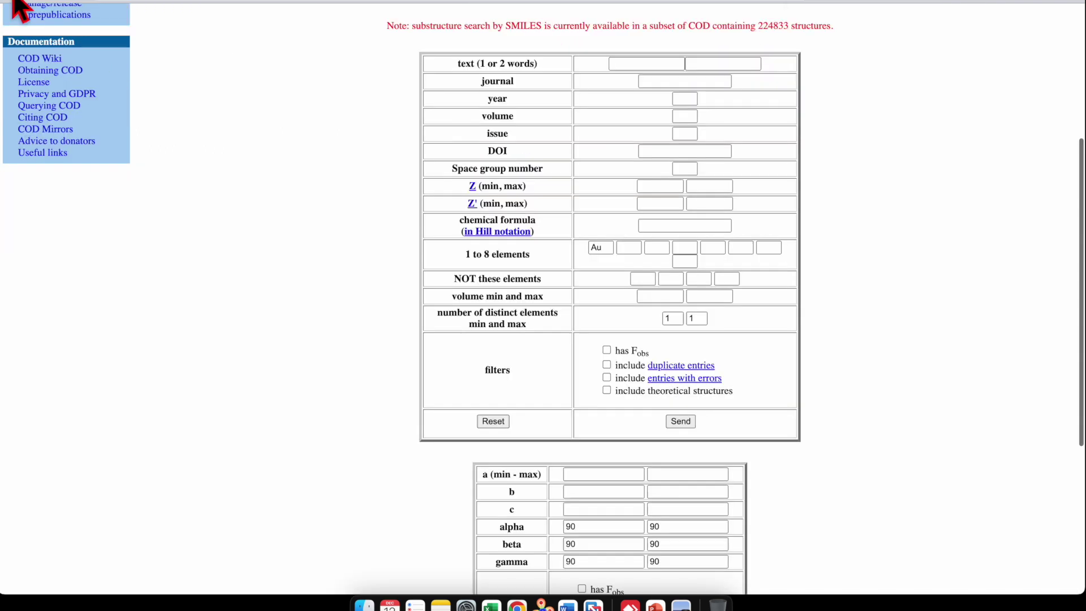
# Replace Au with pt, rerun the 1–1 element search, and download entry 1011103's CIF
pyautogui.doubleClick(607, 249)
pyautogui.press('BackSpace')
pyautogui.write('Pt')
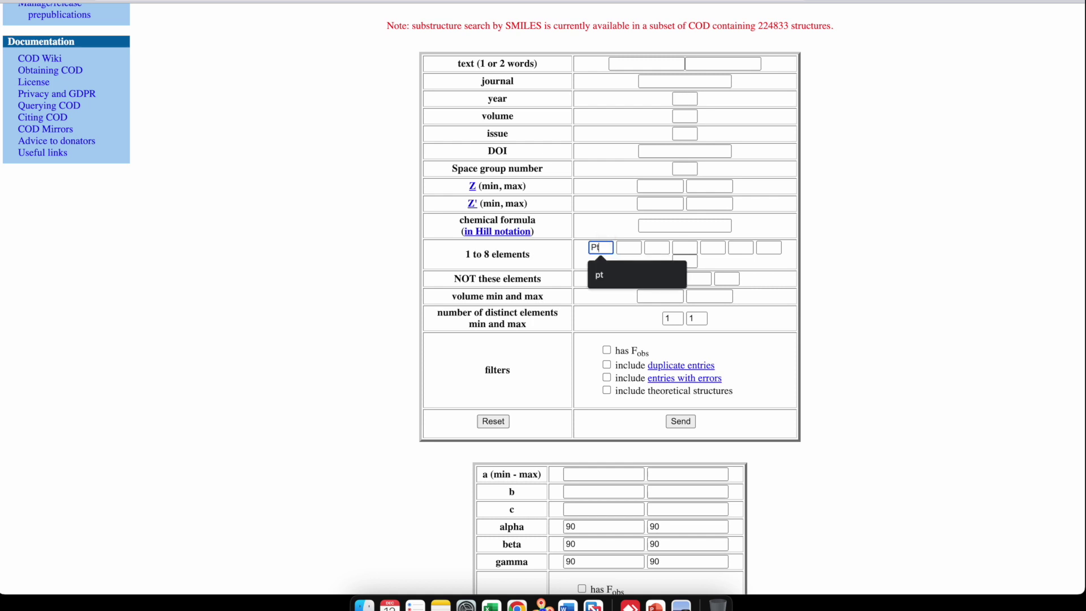
pyautogui.click(613, 282)
pyautogui.click(672, 317)
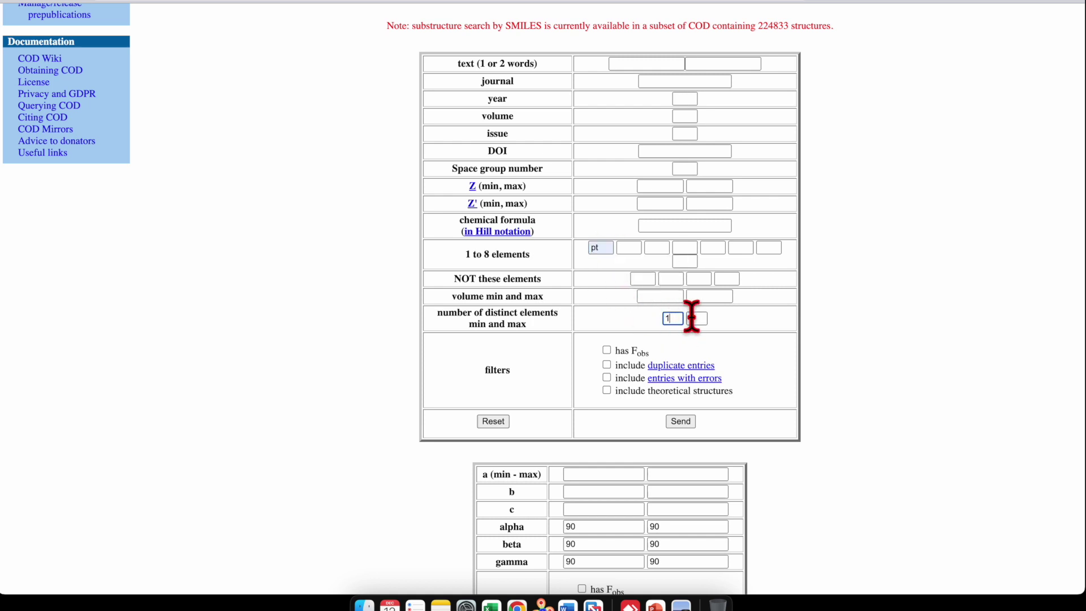
pyautogui.click(681, 421)
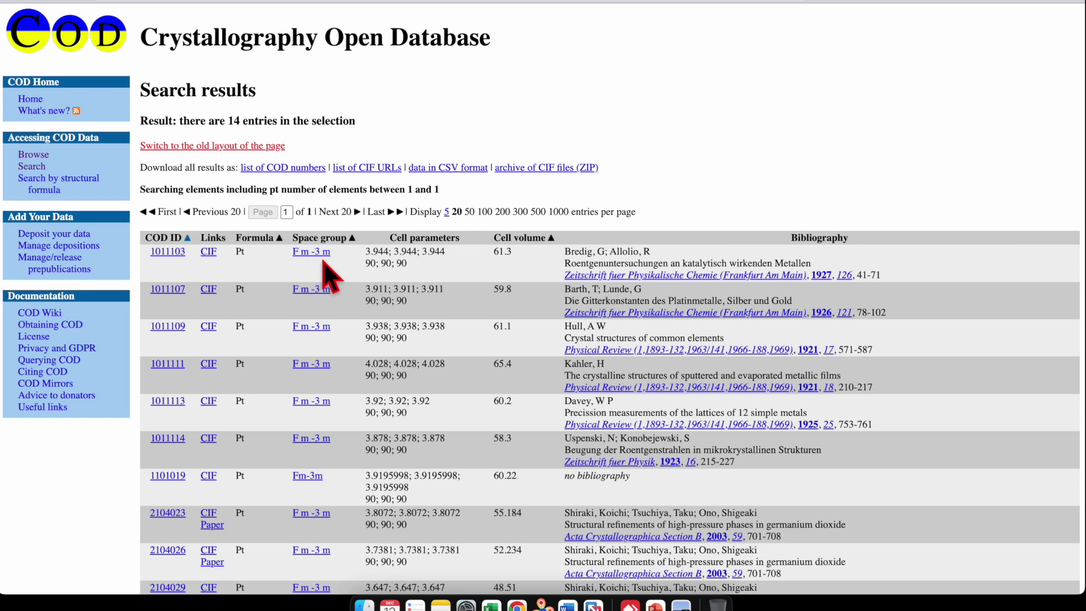
pyautogui.click(210, 253)
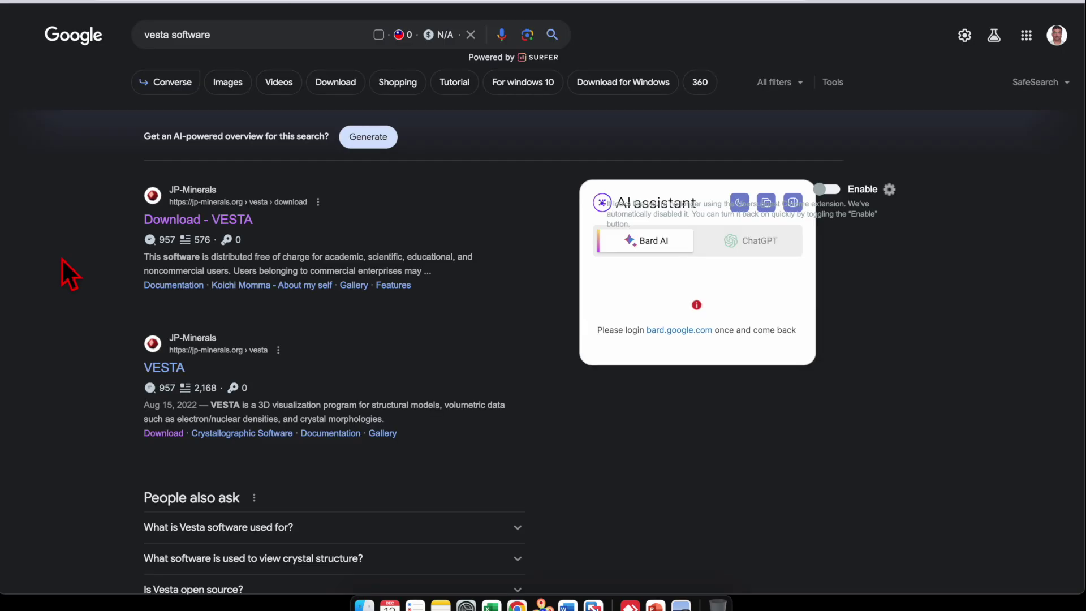
# Open the 'Download - VESTA' page and scroll down to its Latest versions section
pyautogui.click(175, 220)
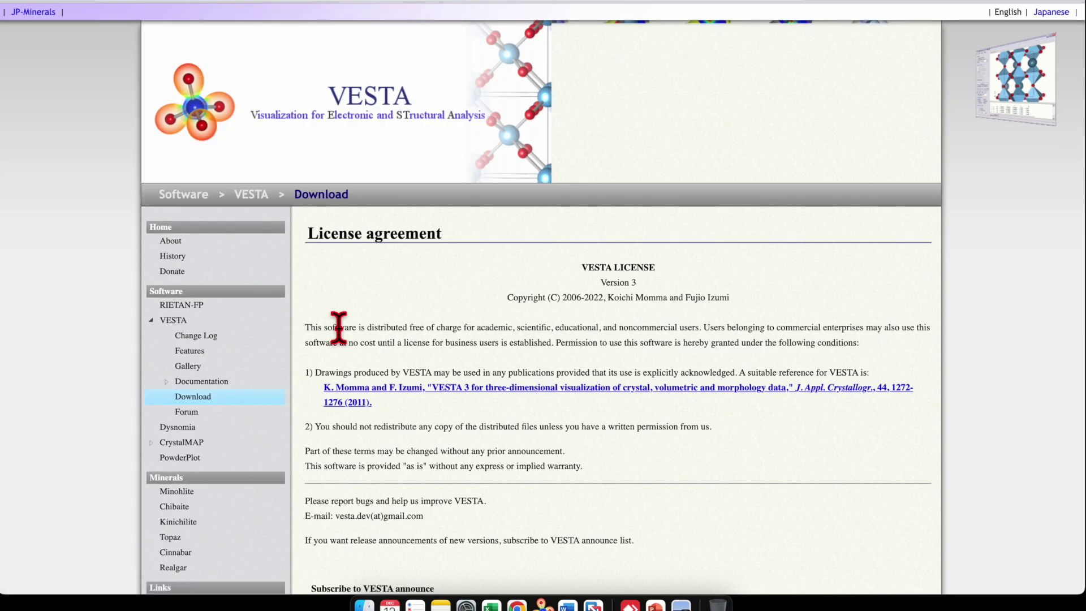
pyautogui.scroll(-5, 338, 327)
pyautogui.scroll(-6, 338, 326)
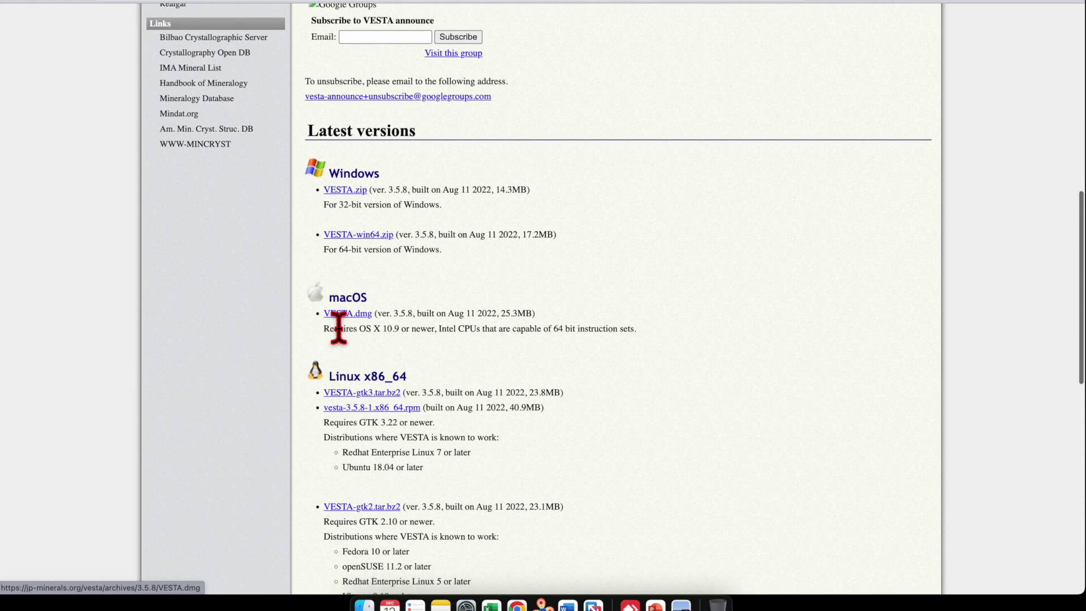
pyautogui.scroll(-3, 447, 326)
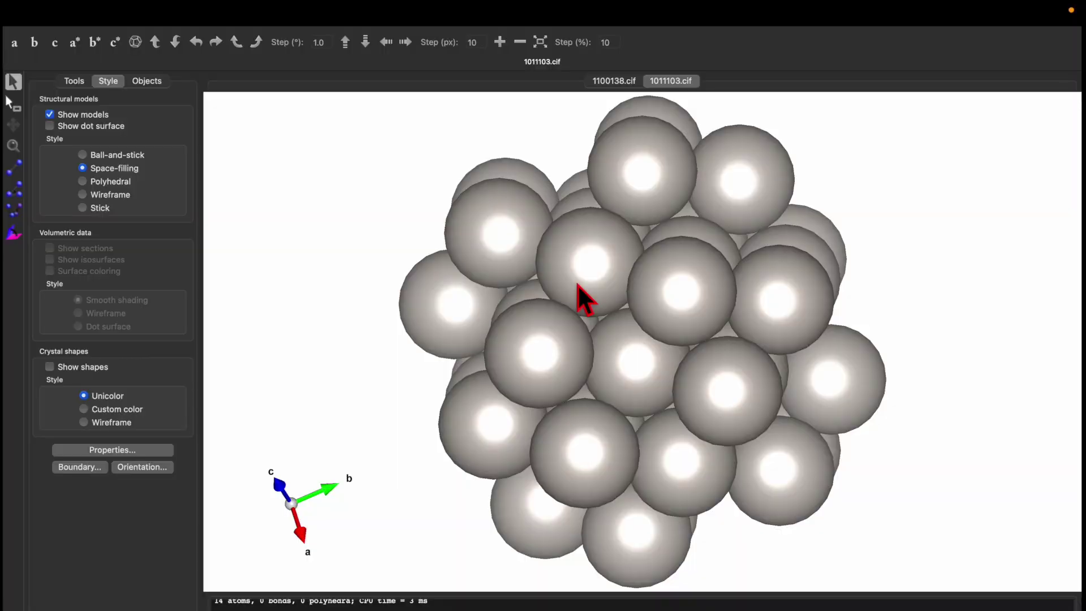
# Rotate the gold 1100138 and grey 1011103 structures, then switch to the Downloads folder
pyautogui.click(614, 82)
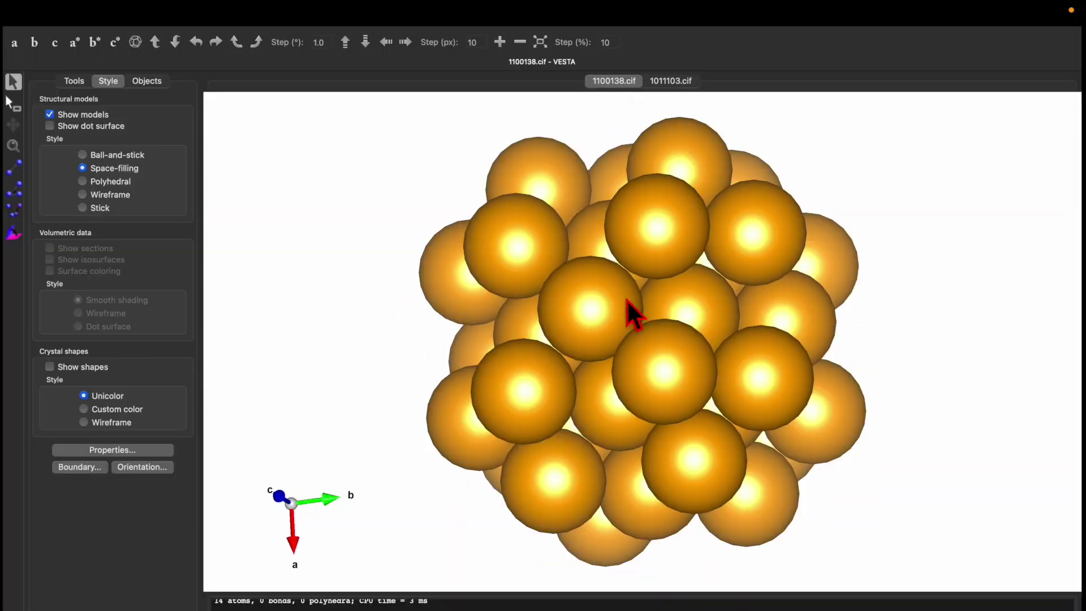
pyautogui.moveTo(656, 300); pyautogui.dragTo(599, 408)
pyautogui.click(676, 83)
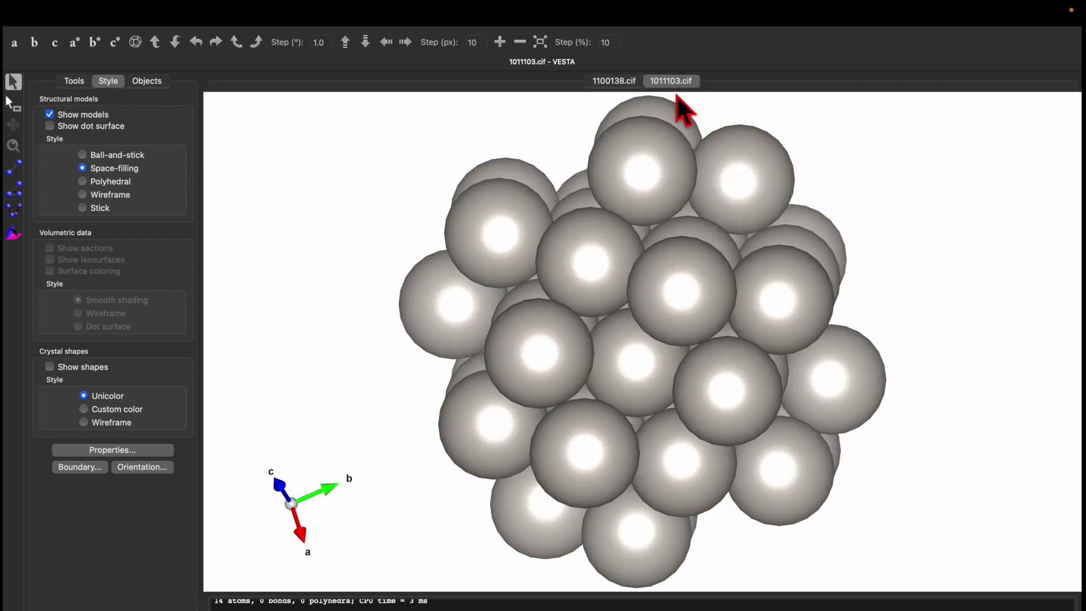
pyautogui.moveTo(679, 296); pyautogui.dragTo(627, 364)
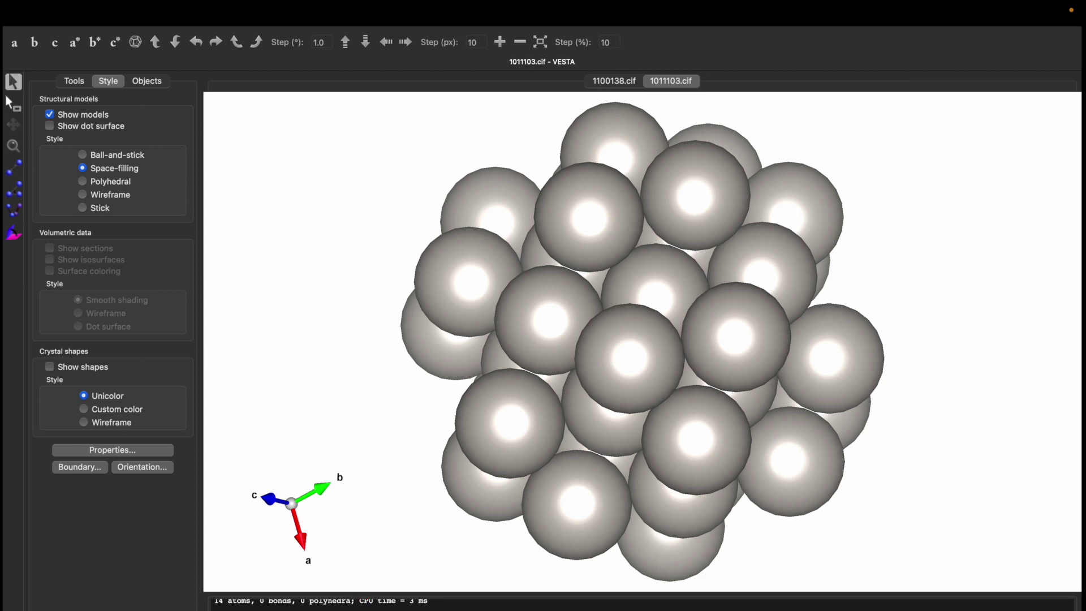
pyautogui.hotkey('ctrl', 'Left')
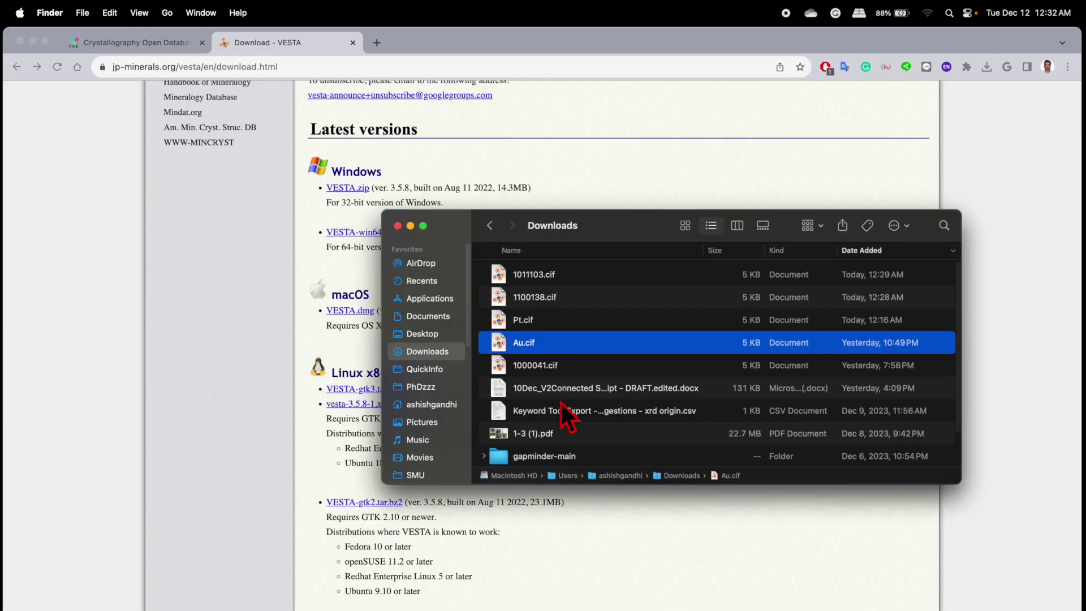
# Drag Au.cif from Downloads into VESTA and tilt the new gold unit cell
pyautogui.click(527, 319)
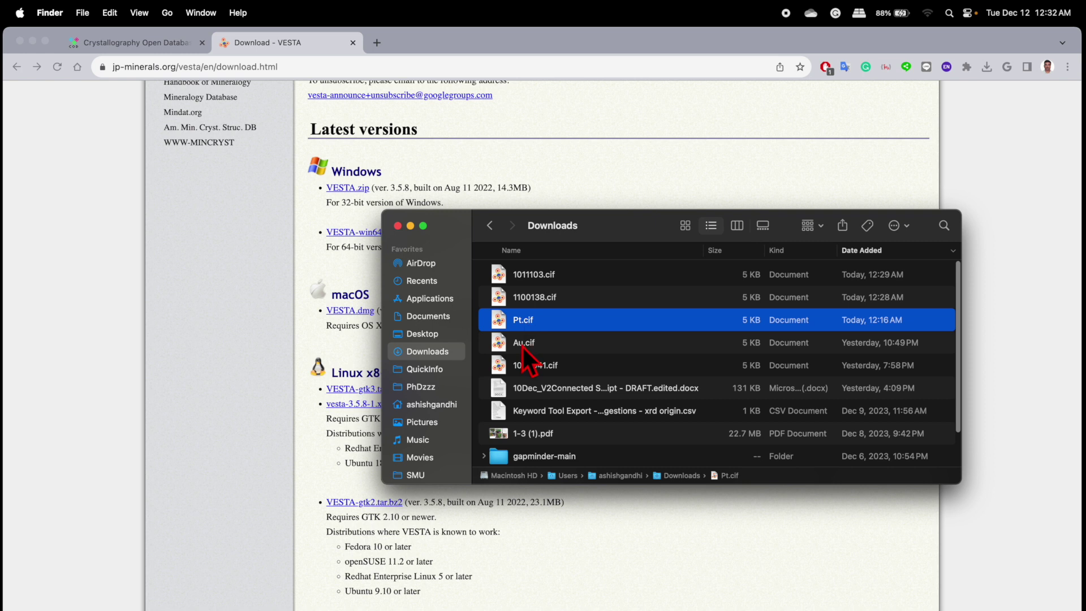
pyautogui.click(523, 343)
pyautogui.moveTo(527, 338); pyautogui.dragTo(611, 610)
pyautogui.moveTo(686, 279); pyautogui.dragTo(645, 339)
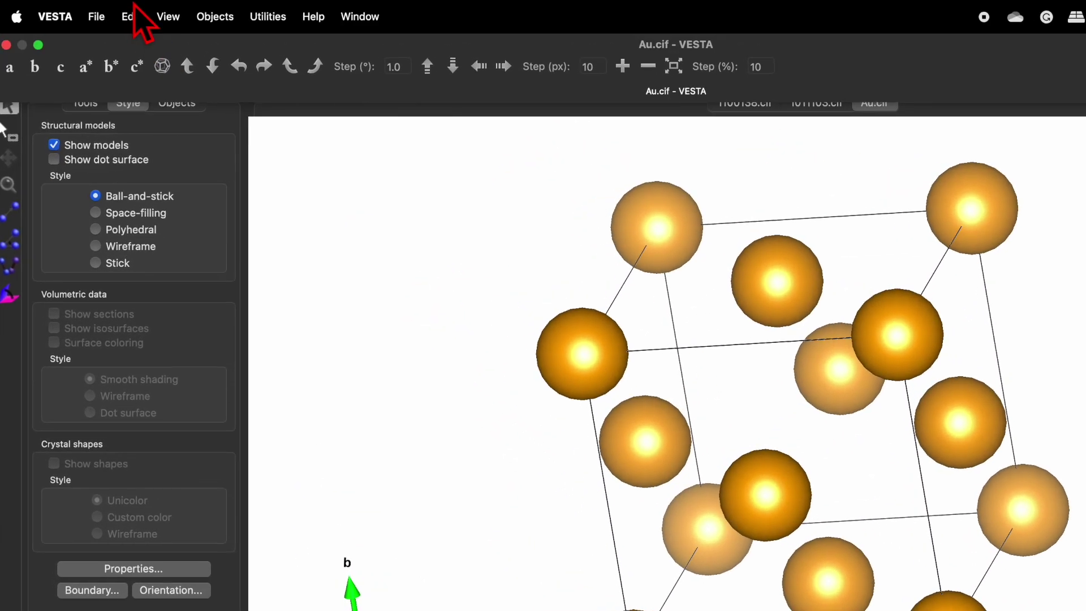
# In Edit Data > Crystal shape, add a 1 0 0 plane at 4.07 Å and apply it
pyautogui.click(130, 18)
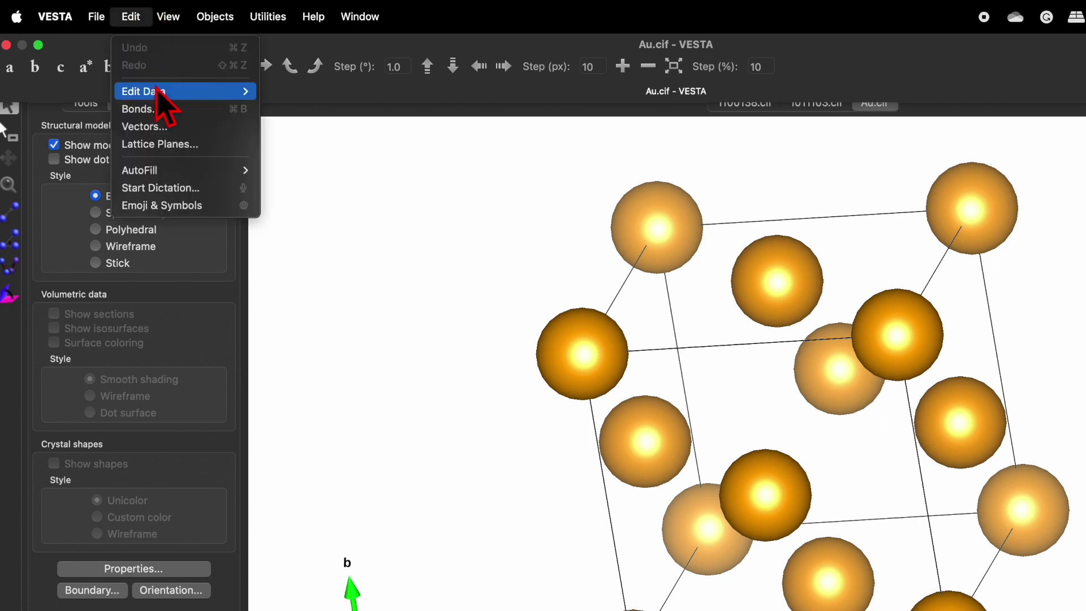
pyautogui.moveTo(160, 91)
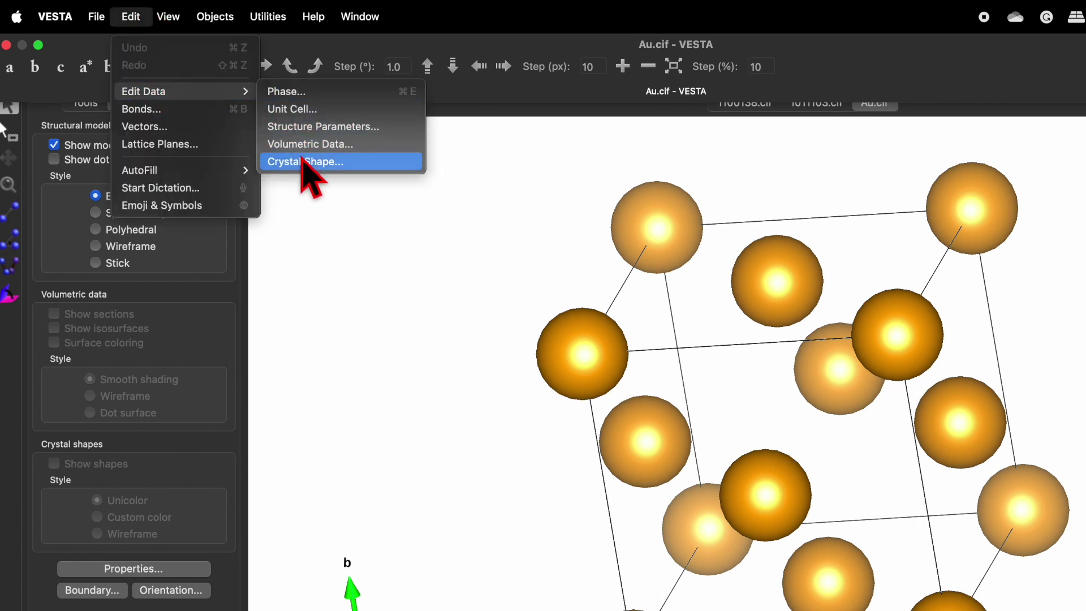
pyautogui.click(320, 161)
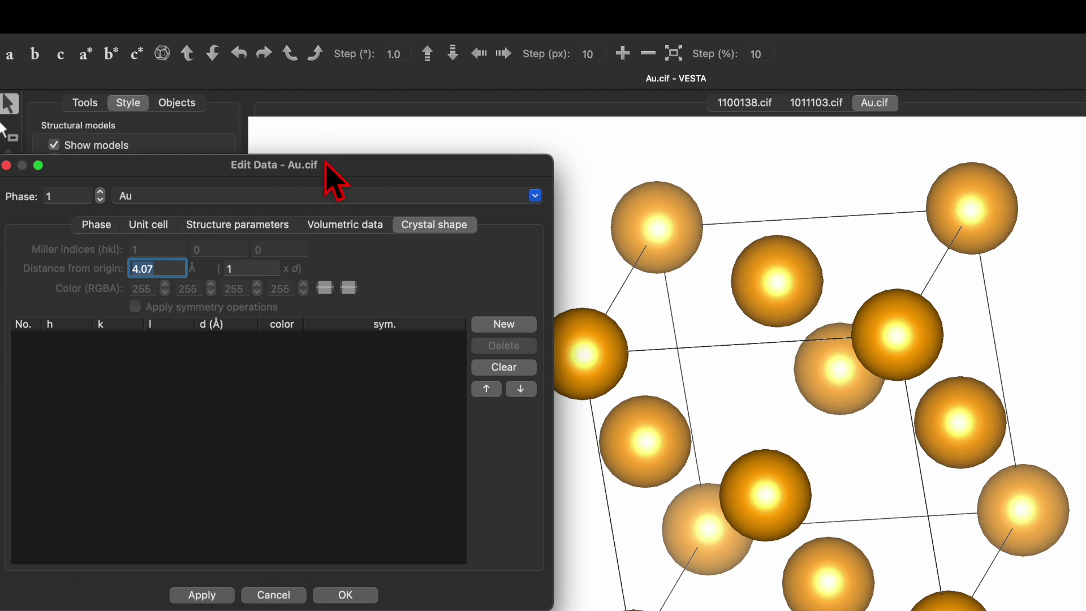
pyautogui.click(509, 325)
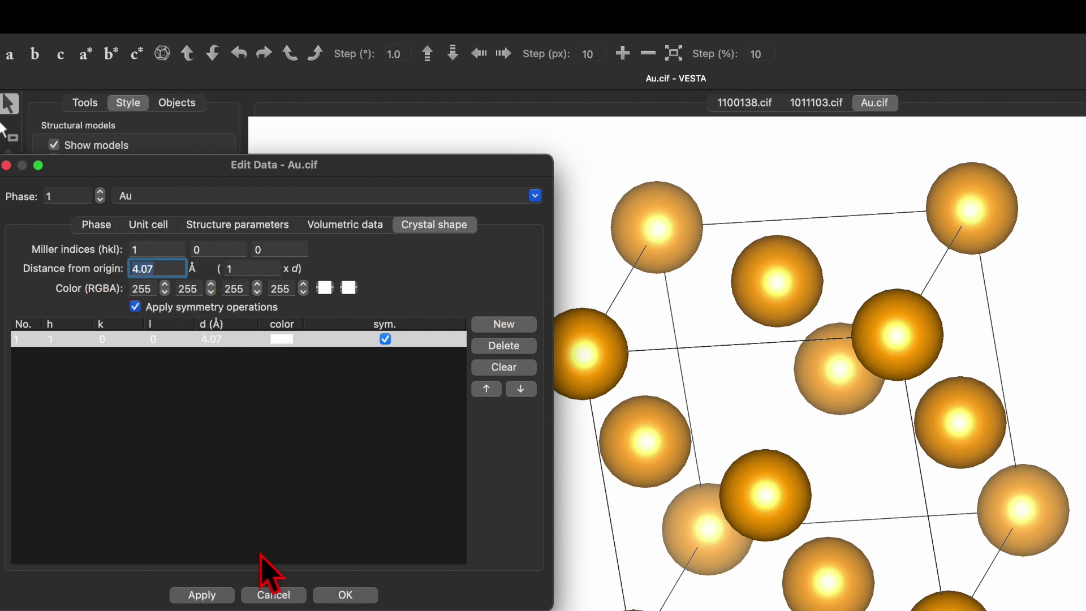
pyautogui.click(220, 597)
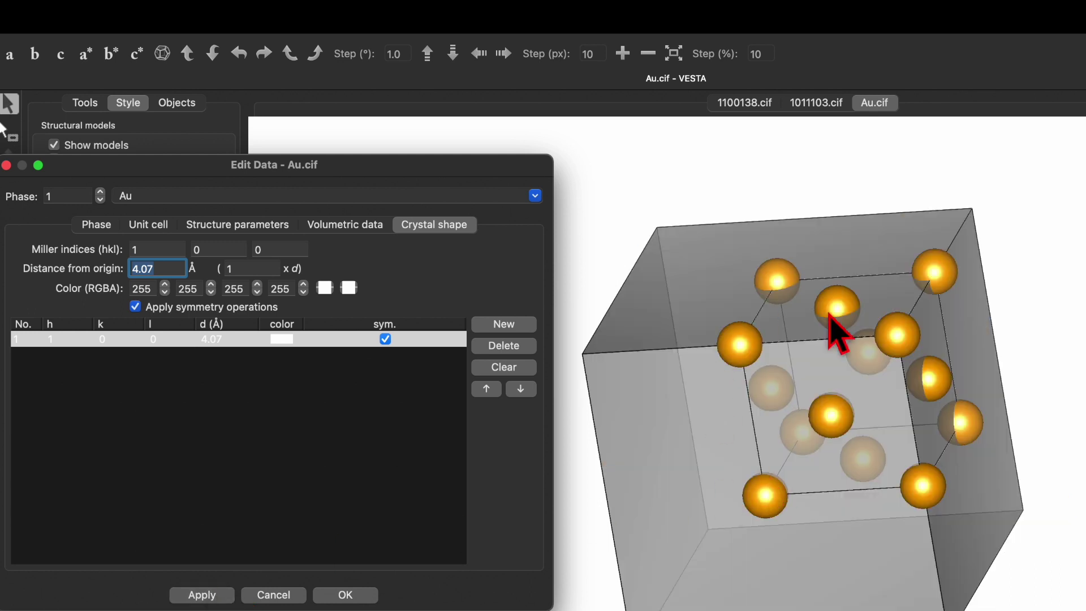
# Preview the plane as 1 1 0, then 1 1 1, then reset it to 1 0 0
pyautogui.click(236, 339)
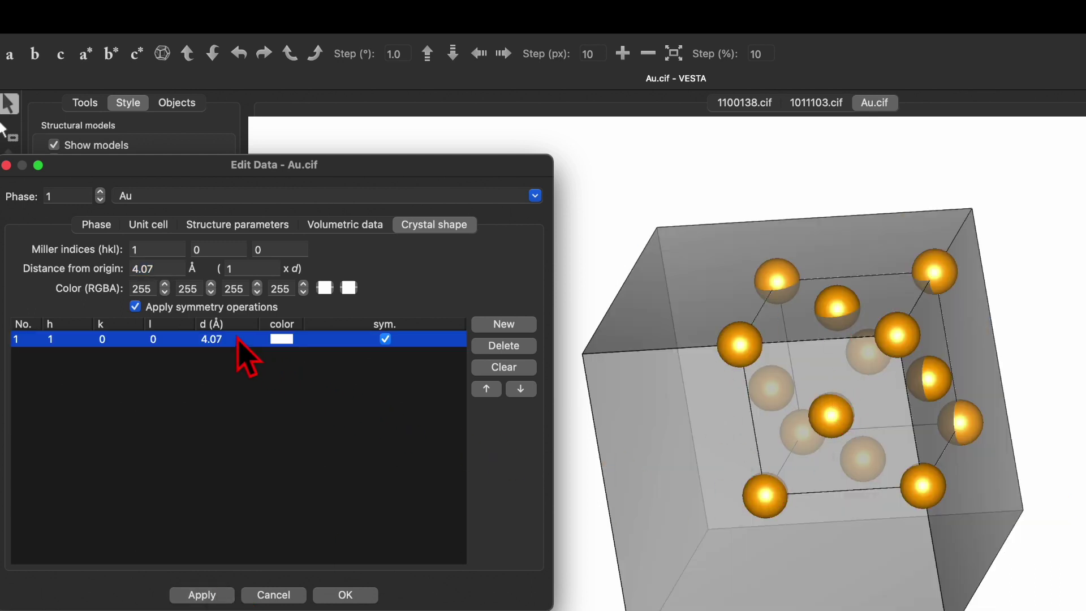
pyautogui.click(215, 249)
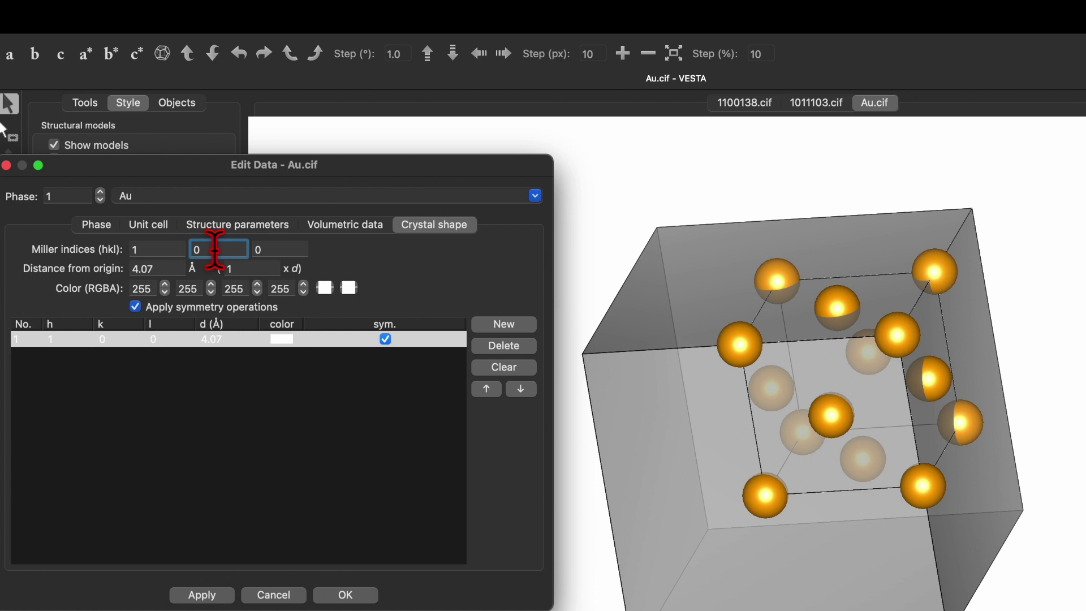
pyautogui.write('1')
pyautogui.click(213, 595)
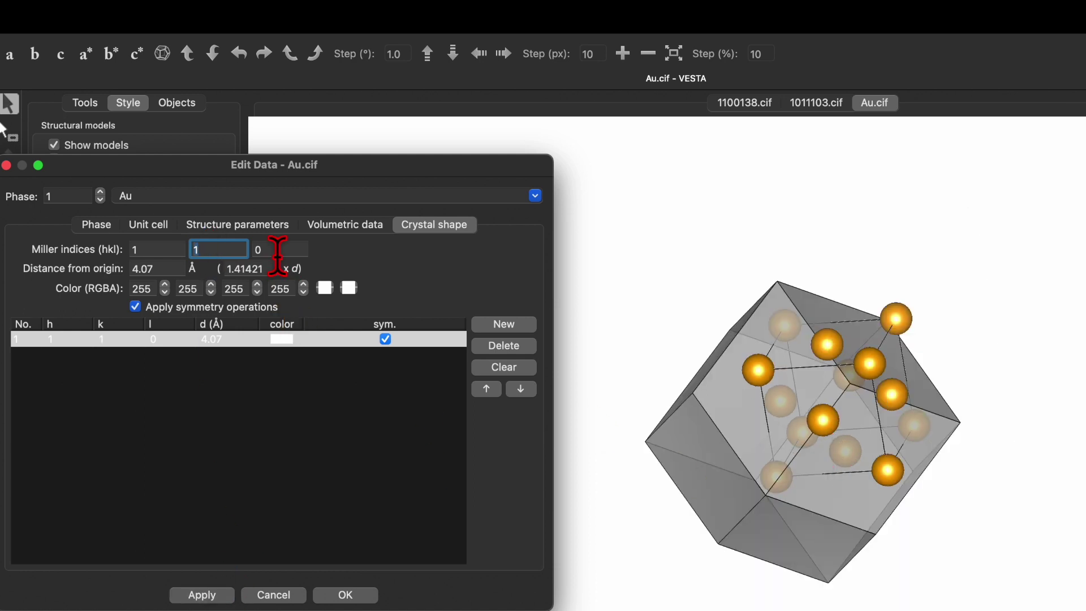
pyautogui.write('1')
pyautogui.click(206, 595)
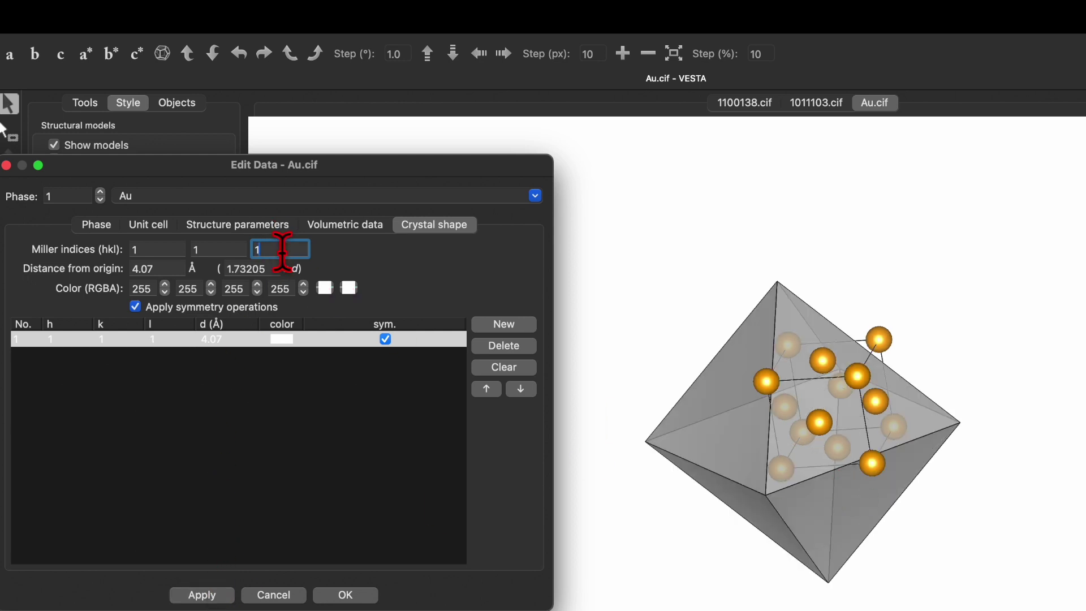
pyautogui.click(219, 244)
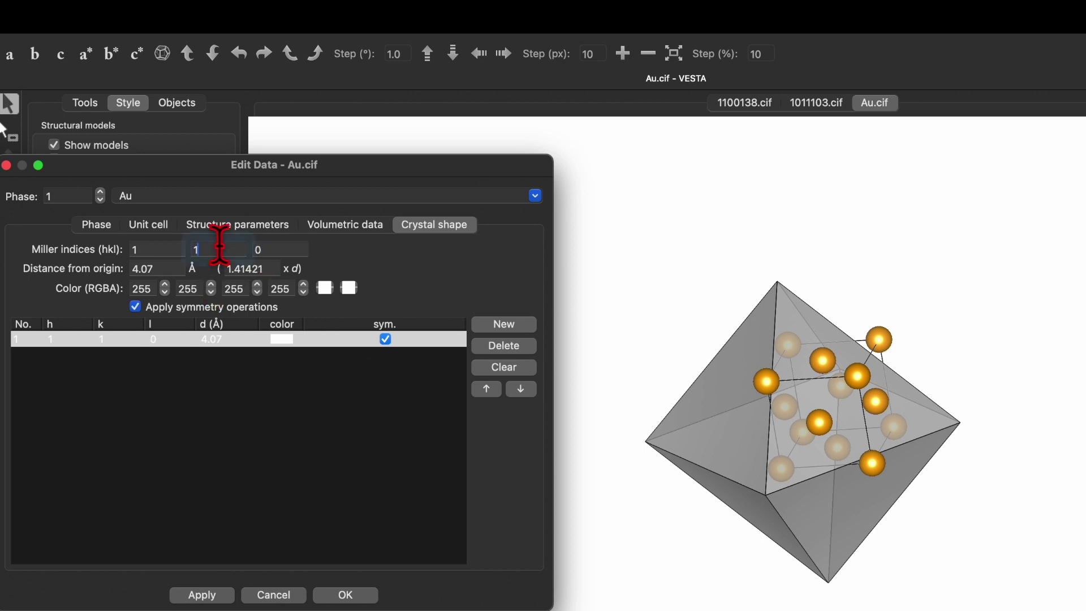
pyautogui.click(212, 380)
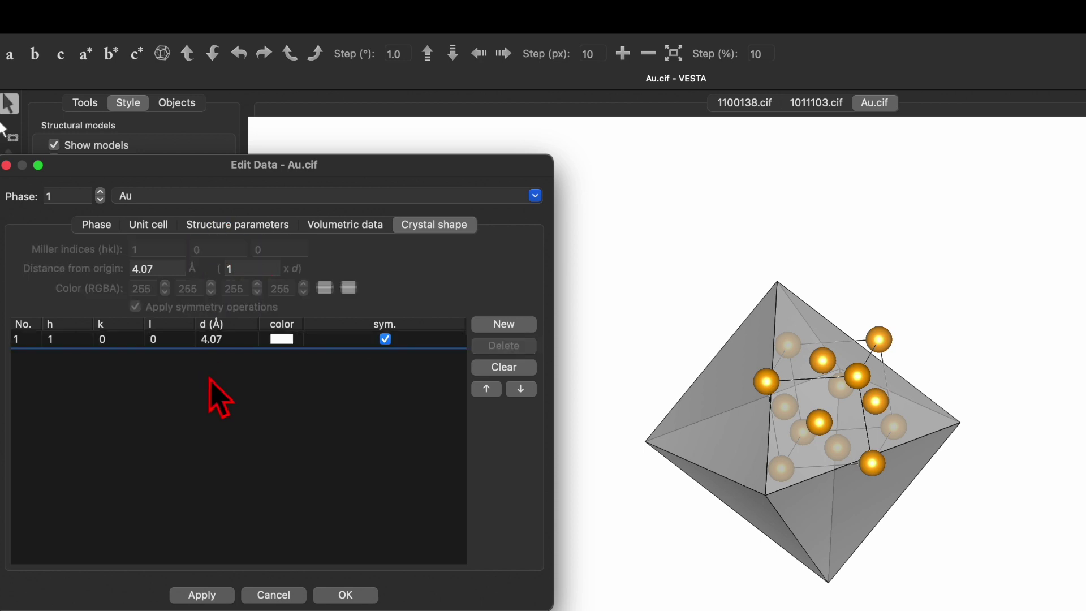
# Add a second crystal-shape plane 1 1 0 beside 1 0 0, apply, and confirm with OK
pyautogui.click(224, 341)
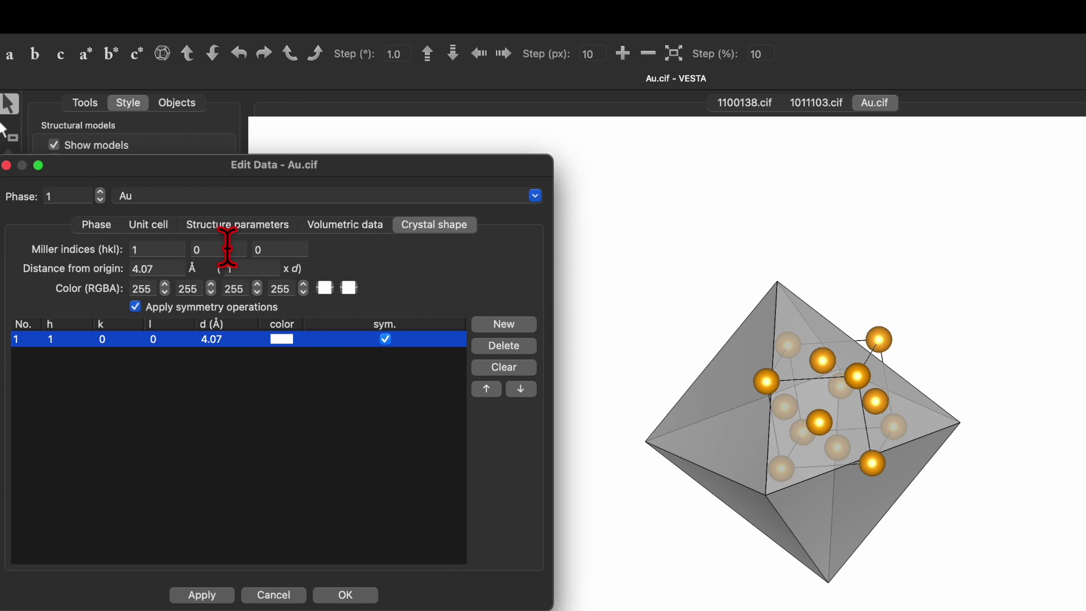
pyautogui.click(508, 328)
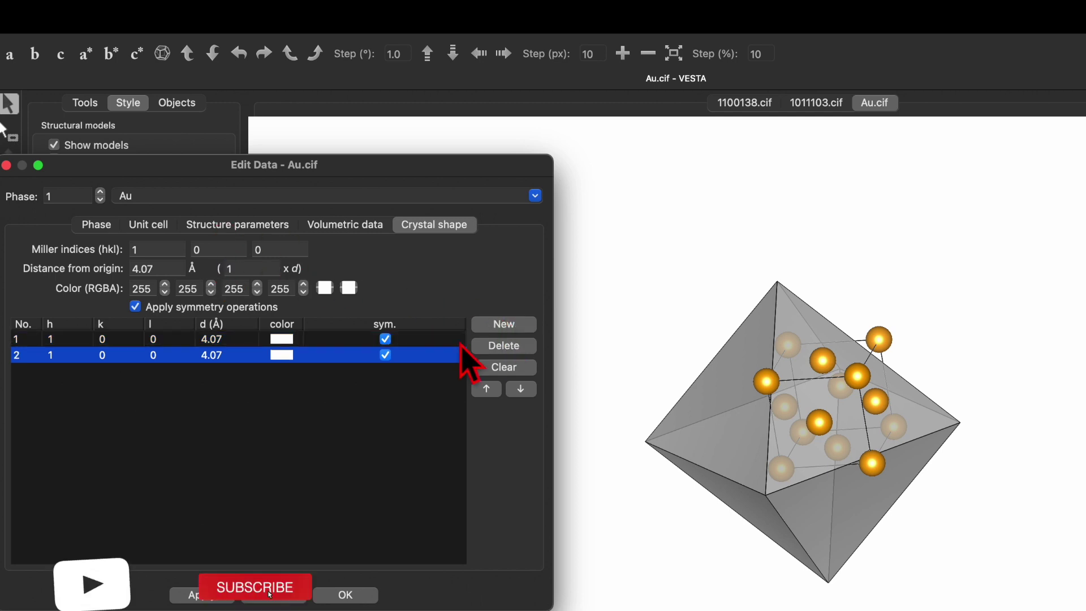
pyautogui.click(229, 249)
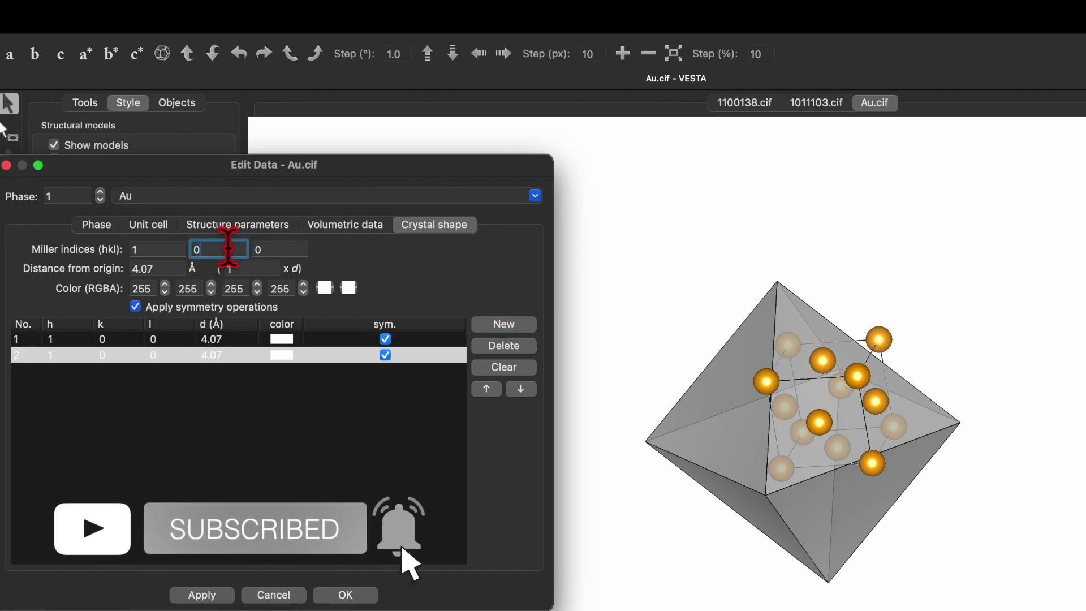
pyautogui.write('1')
pyautogui.click(255, 424)
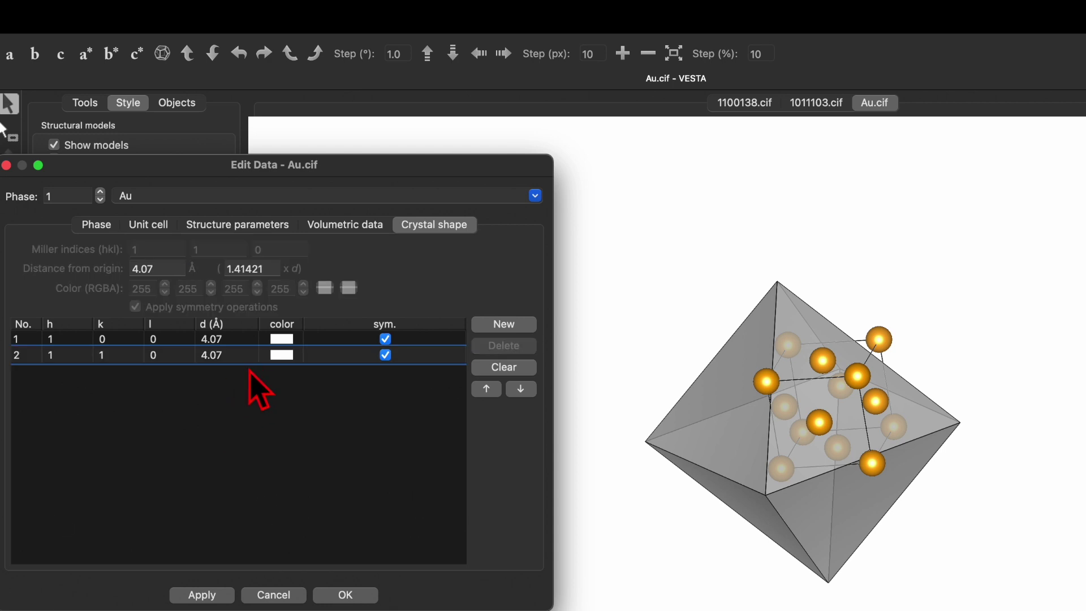
pyautogui.click(204, 594)
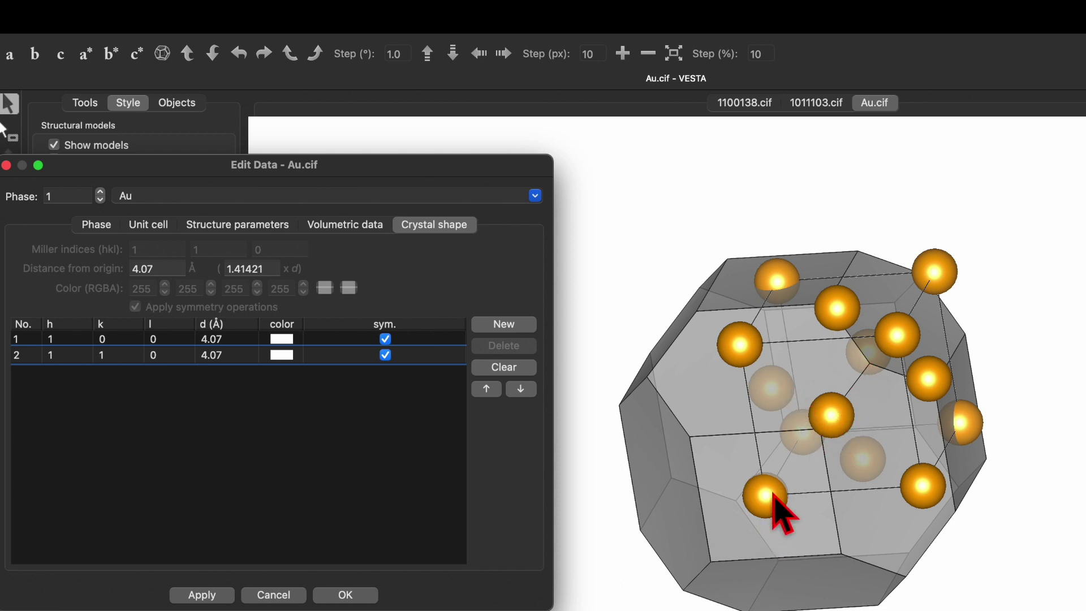
pyautogui.click(346, 594)
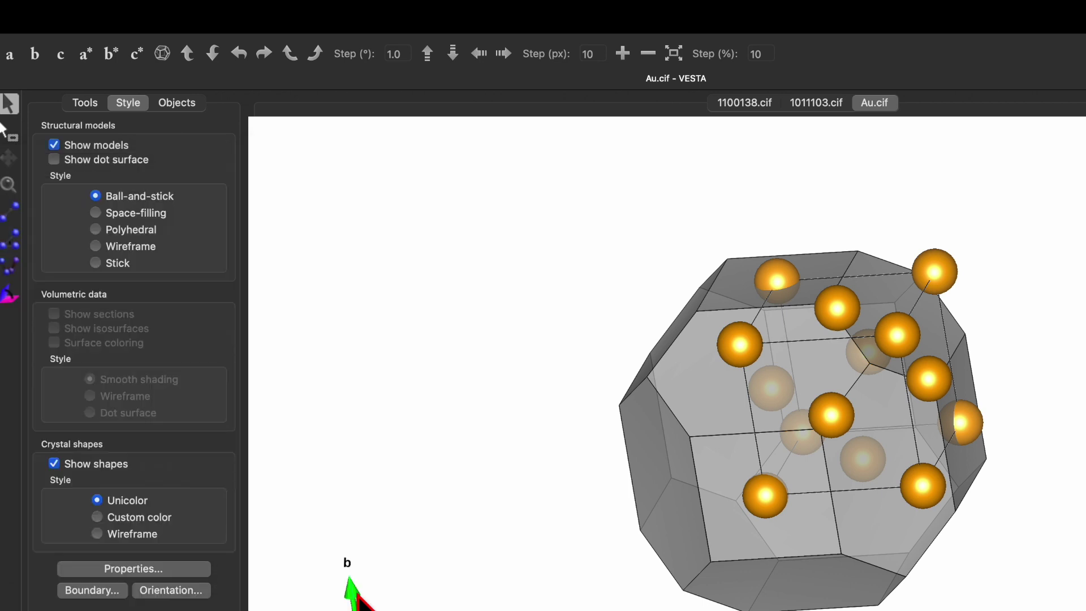
# Rotate the {100}/{110} truncated Au polyhedron to view it from another side
pyautogui.moveTo(814, 348); pyautogui.dragTo(679, 311)
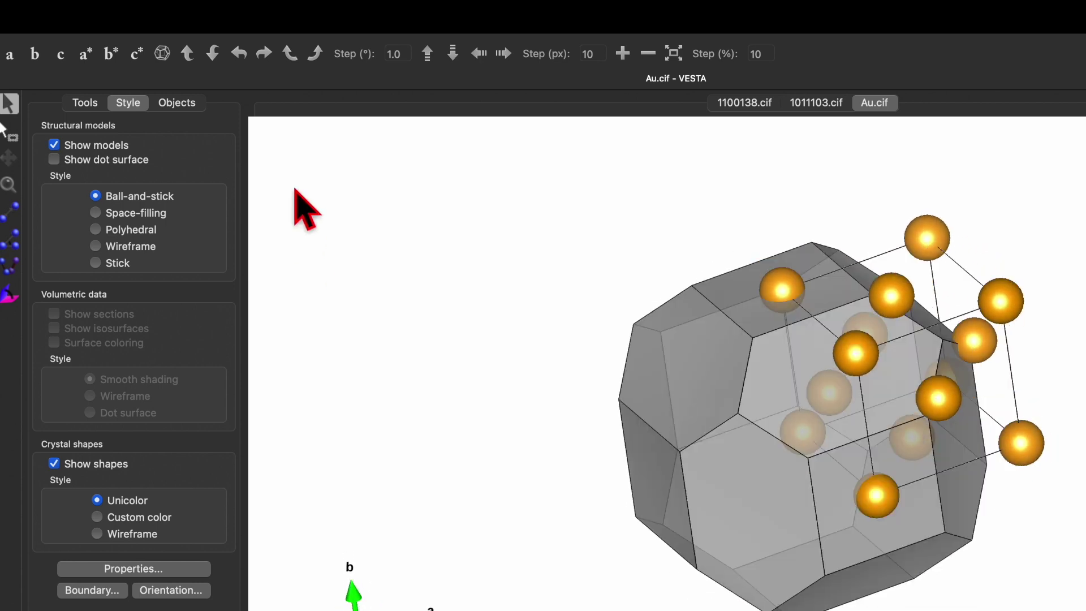
# Set the Boundary x, y and z minimums to -1 so the range spans −1 to 1
pyautogui.click(104, 590)
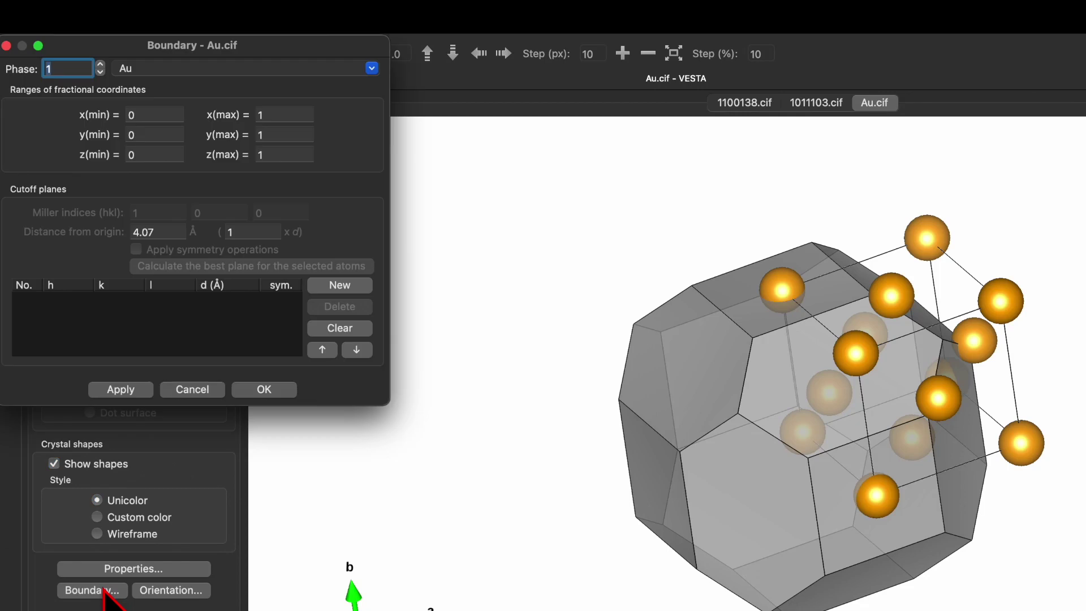
pyautogui.click(150, 115)
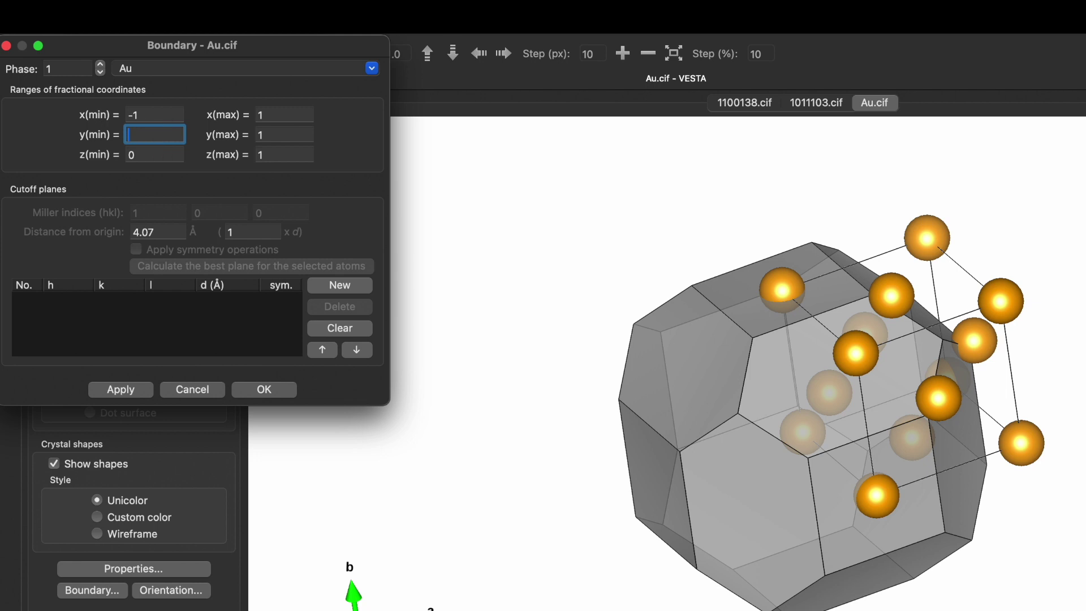
pyautogui.click(163, 154)
pyautogui.click(285, 115)
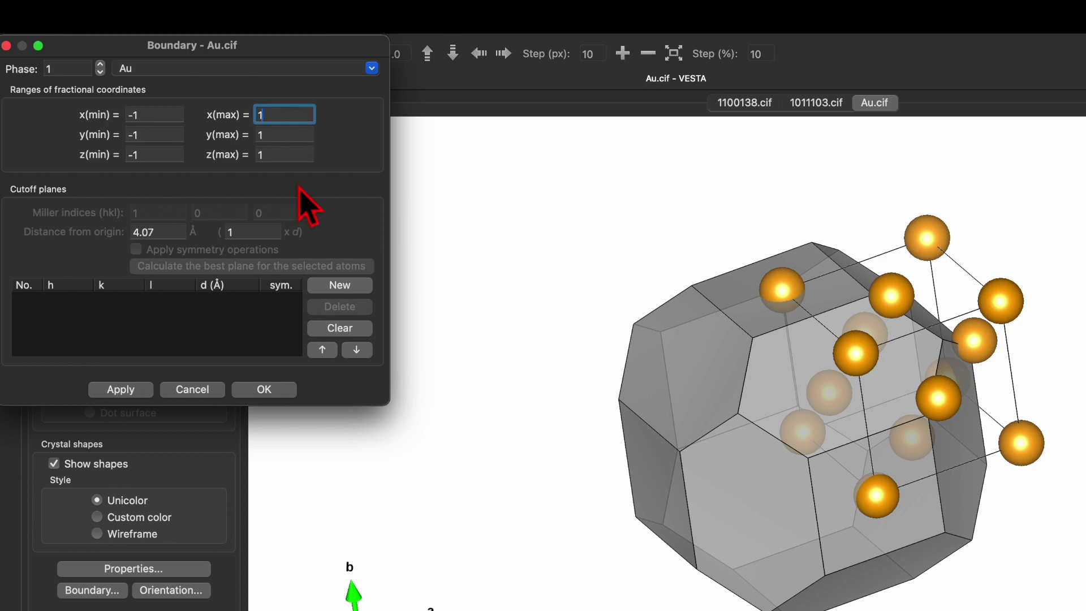
pyautogui.click(134, 390)
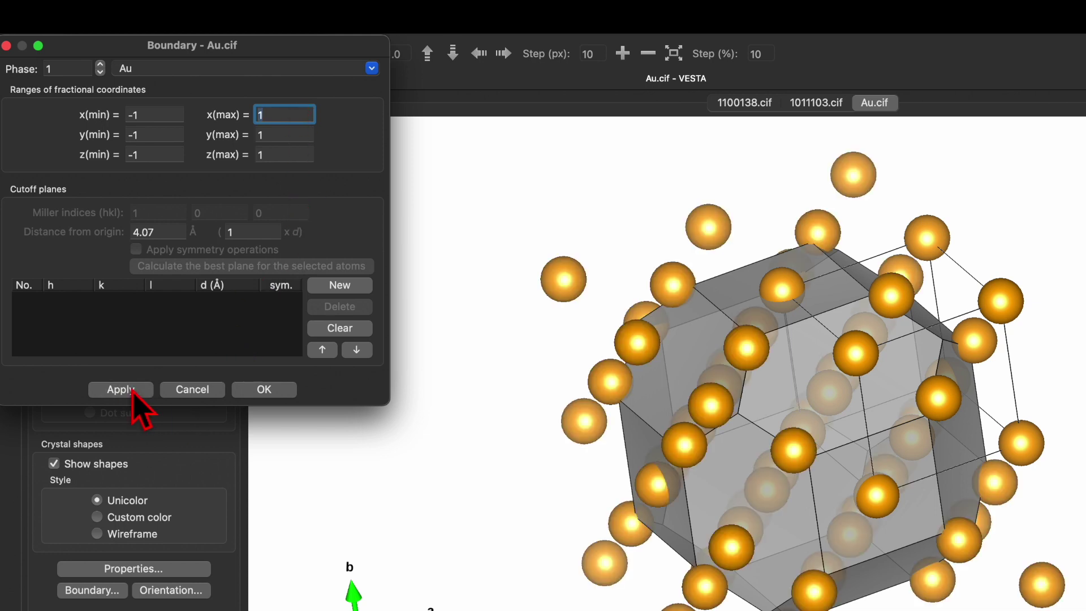
pyautogui.click(270, 391)
pyautogui.moveTo(820, 365); pyautogui.dragTo(904, 346)
# Viewing down the a axis, delete the four corner gold atoms outside the shape
pyautogui.moveTo(789, 368); pyautogui.dragTo(869, 355)
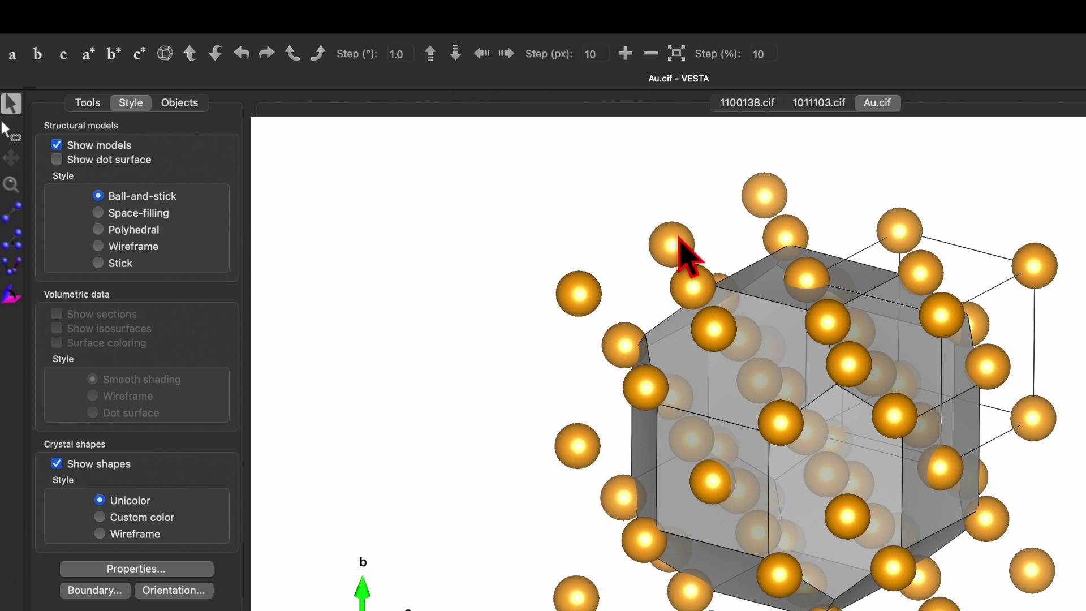
pyautogui.moveTo(873, 436); pyautogui.dragTo(775, 424)
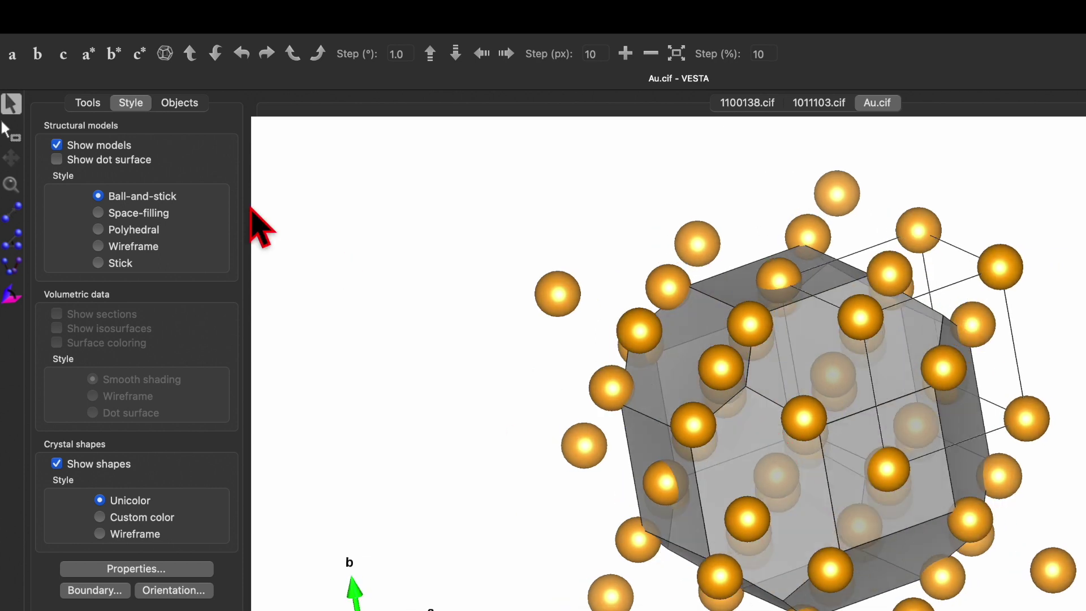
pyautogui.click(12, 54)
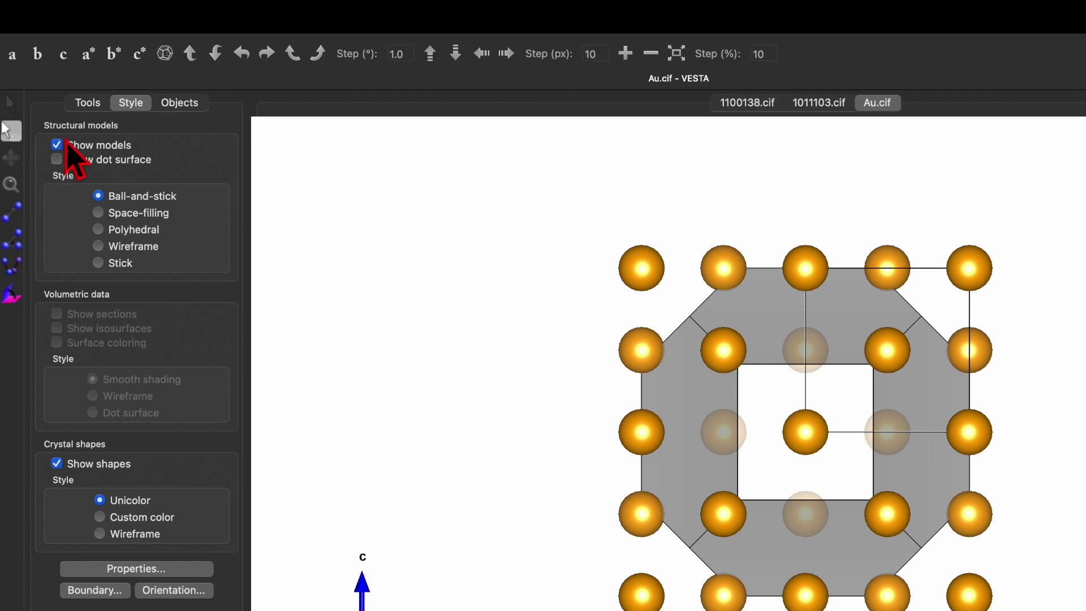
pyautogui.moveTo(675, 287); pyautogui.dragTo(684, 300)
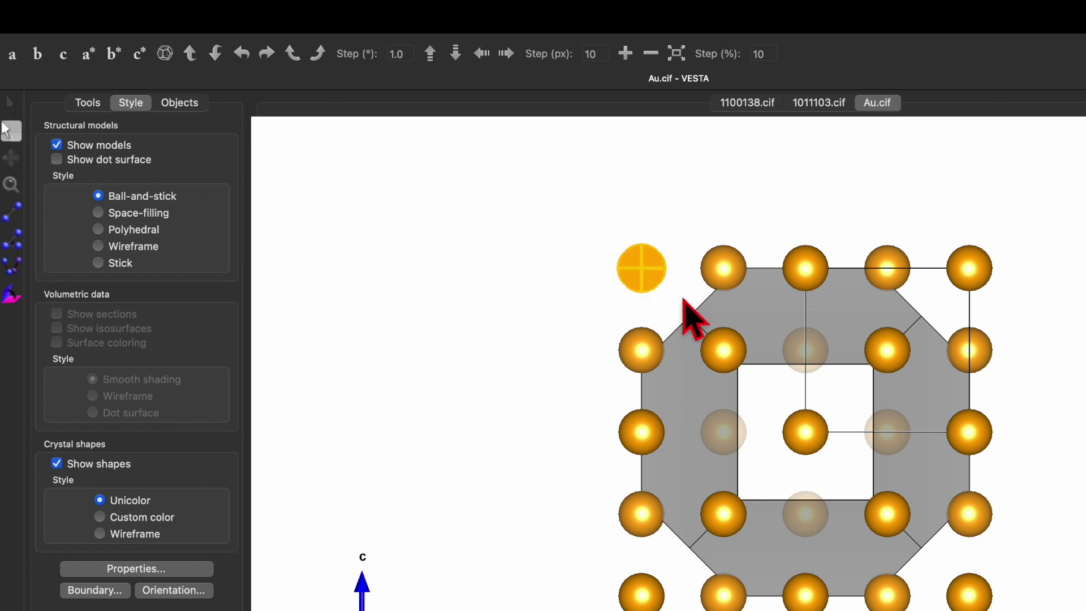
pyautogui.press('Delete')
pyautogui.moveTo(1000, 557); pyautogui.dragTo(931, 610)
pyautogui.press('Delete')
pyautogui.moveTo(591, 557); pyautogui.dragTo(661, 610)
pyautogui.press('Delete')
pyautogui.moveTo(1027, 214); pyautogui.dragTo(948, 294)
pyautogui.press('Delete')
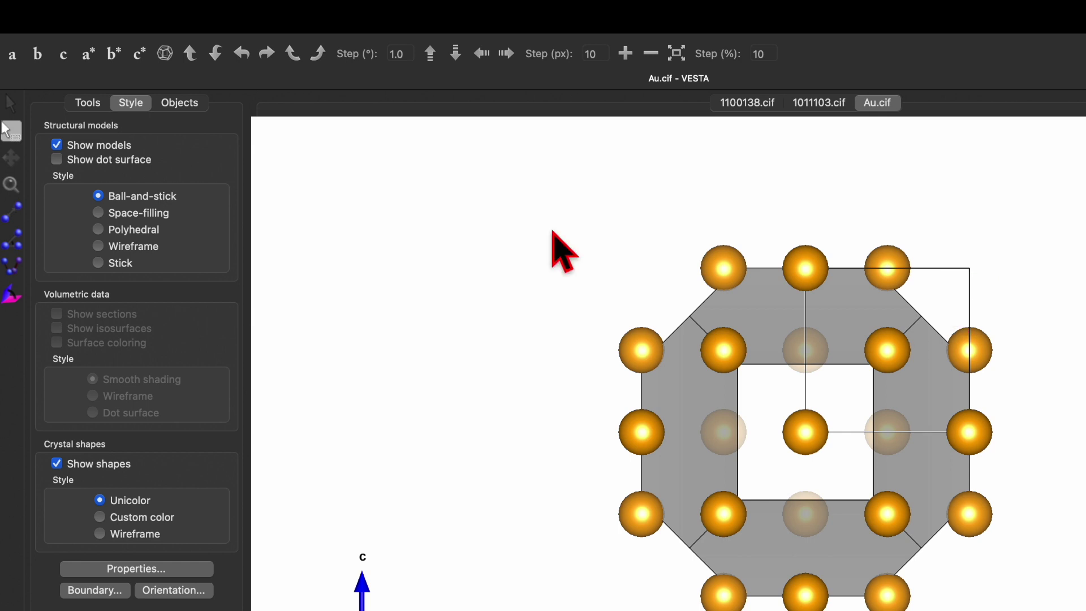
# Delete the remaining stray corner atom along b, then return to the standard oblique view
pyautogui.click(38, 54)
pyautogui.moveTo(604, 222); pyautogui.dragTo(663, 284)
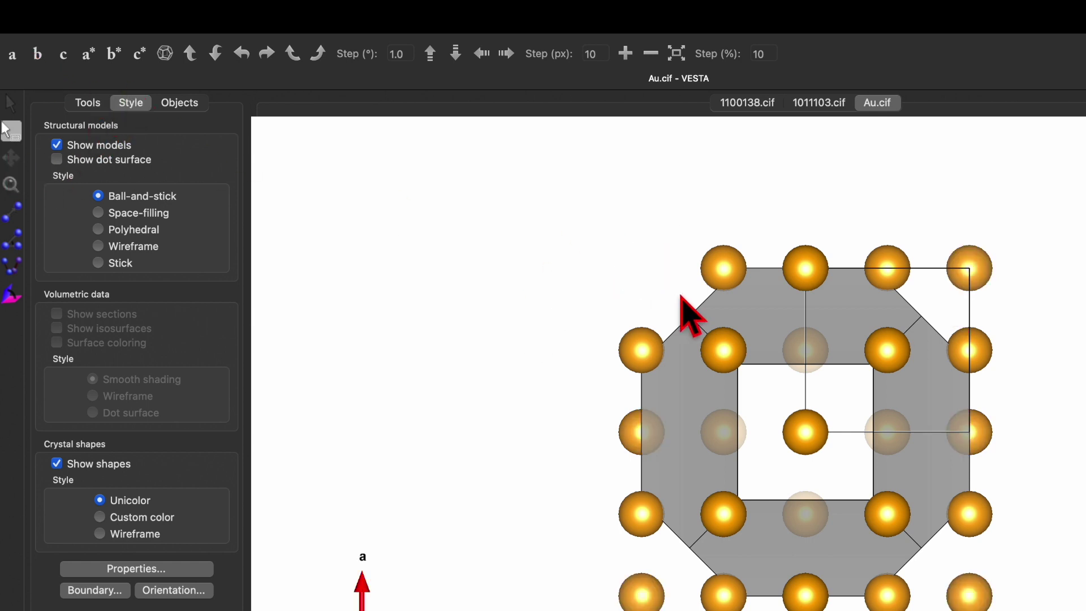
pyautogui.press('Delete')
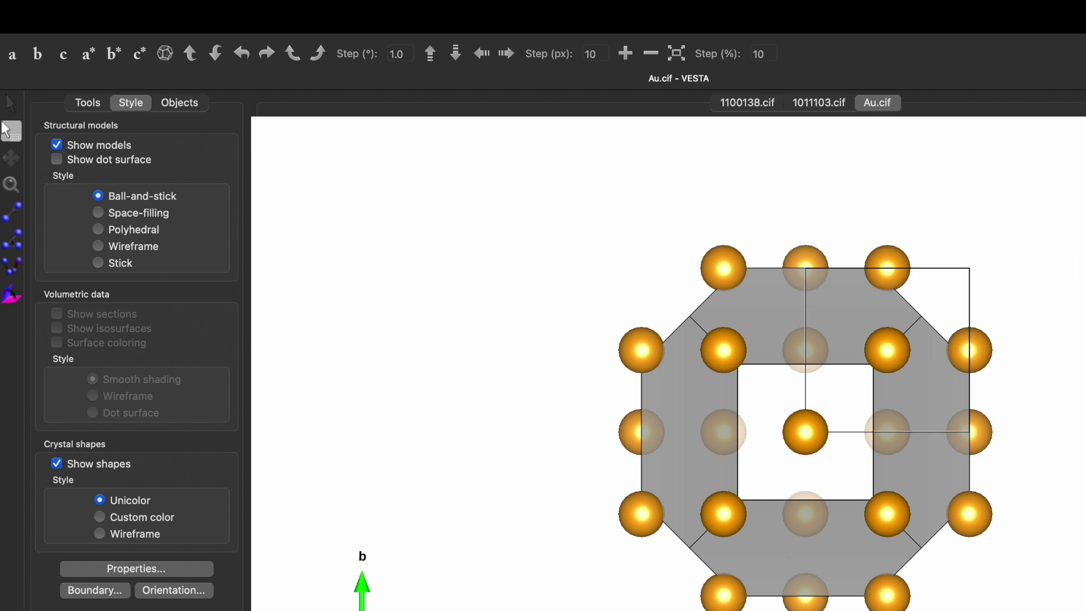
pyautogui.click(164, 53)
pyautogui.moveTo(594, 407); pyautogui.dragTo(778, 374)
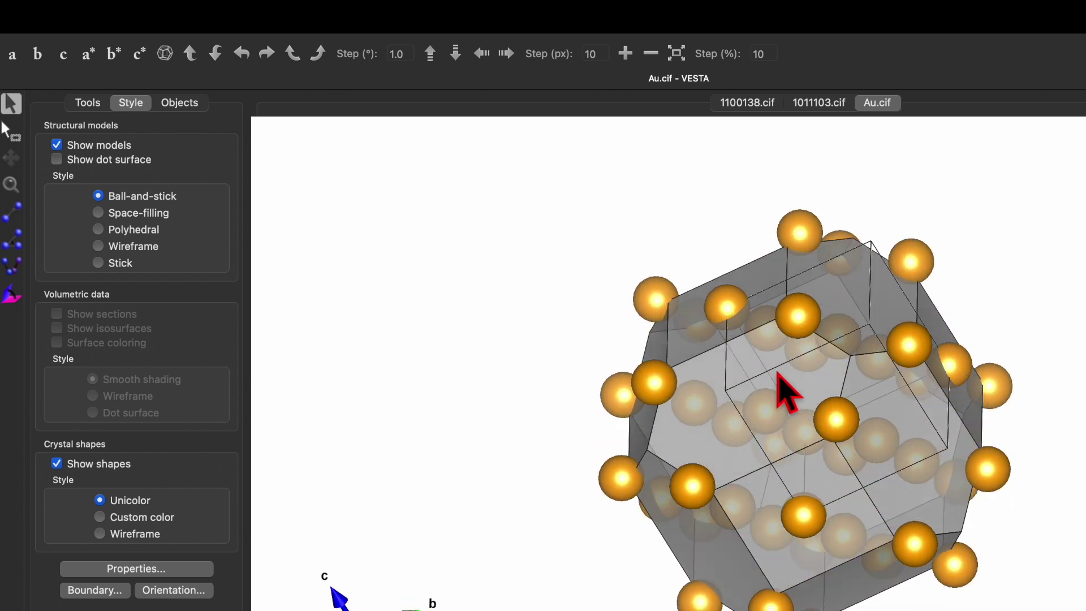
# Draw Au.cif as space-filling spheres and hide its crystal-shape surfaces, rotating to inspect
pyautogui.click(97, 214)
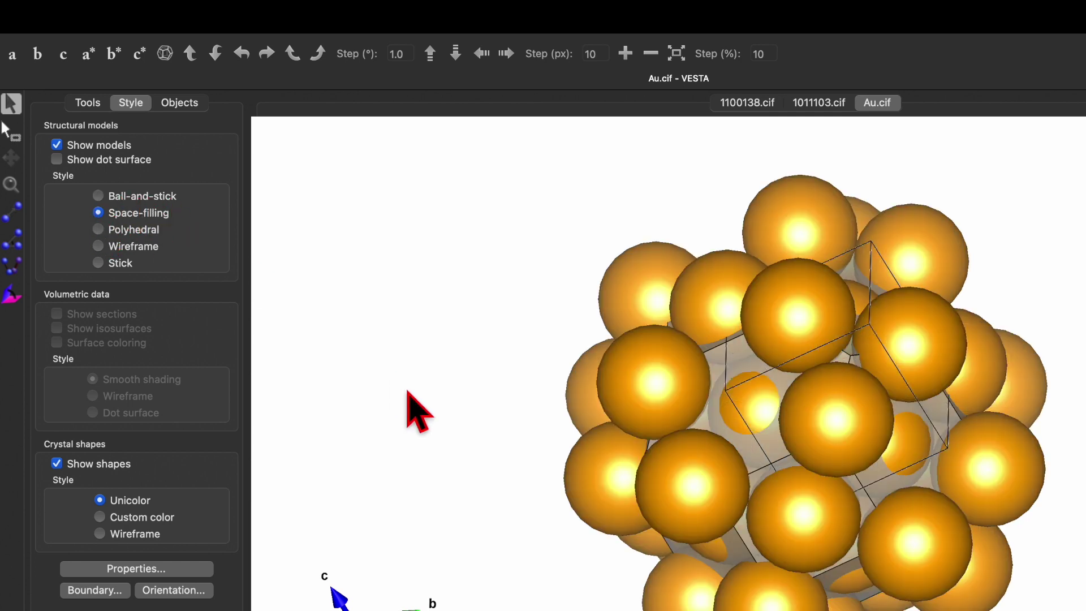
pyautogui.moveTo(770, 432); pyautogui.dragTo(805, 405)
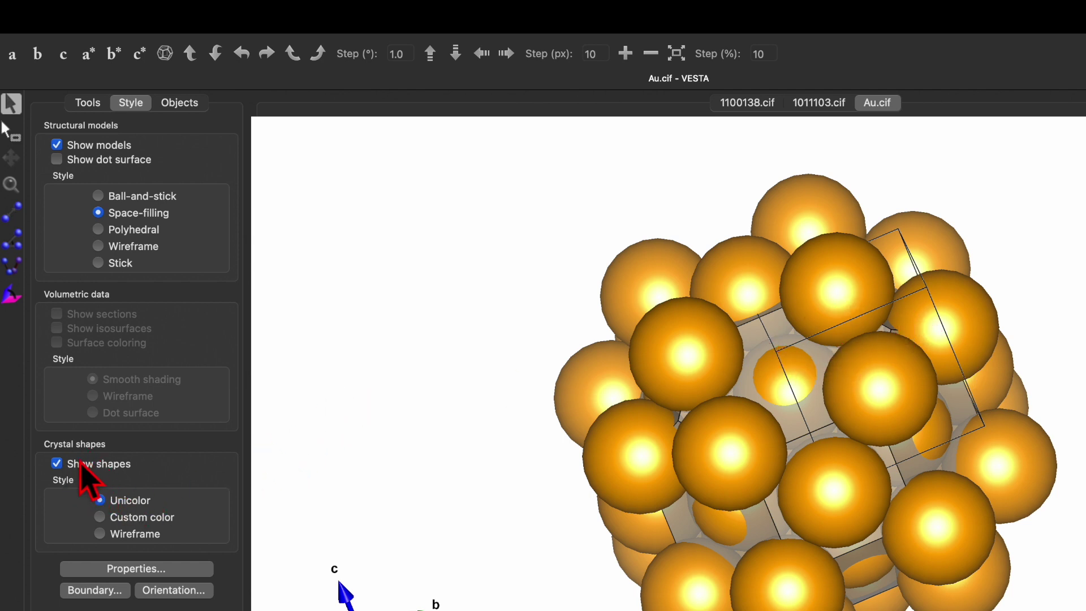
pyautogui.click(56, 462)
pyautogui.moveTo(760, 417); pyautogui.dragTo(726, 469)
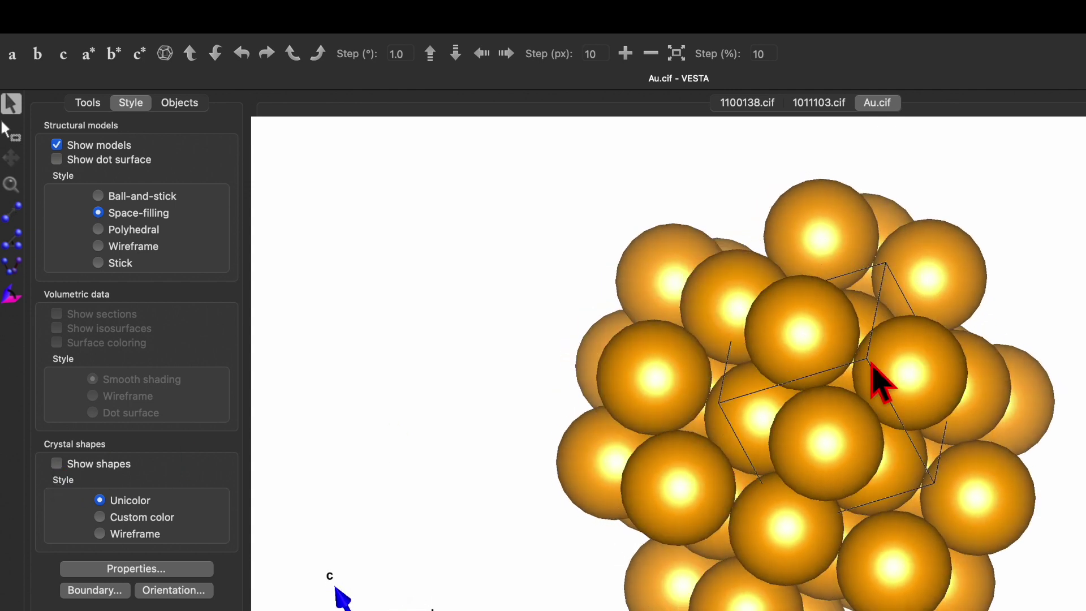
pyautogui.moveTo(91, 3)
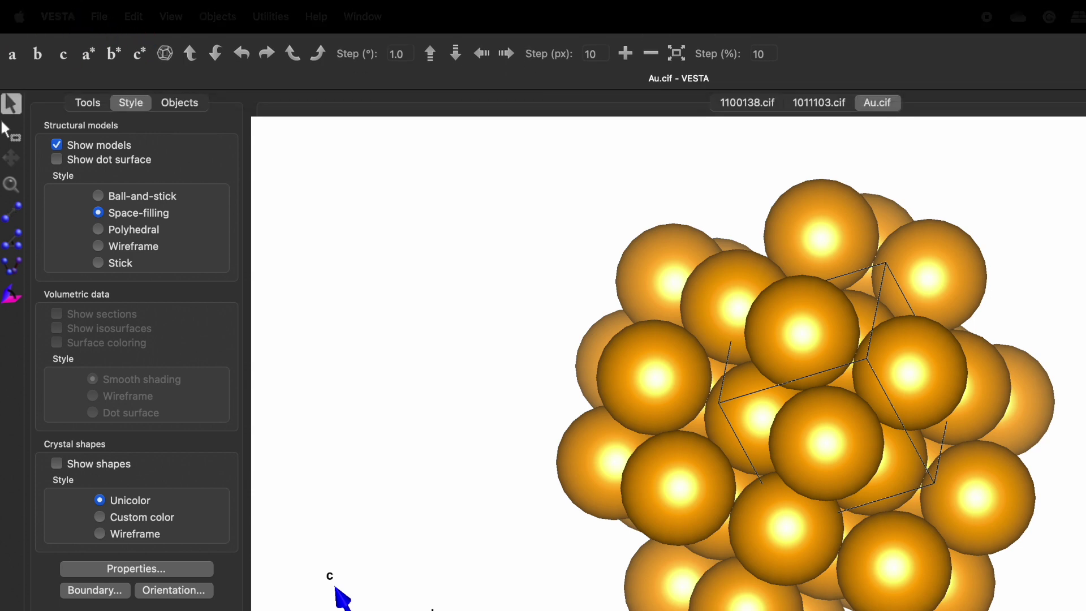
# Set the Au unit cell to 'Do not show' in Properties and rotate the structure
pyautogui.click(150, 571)
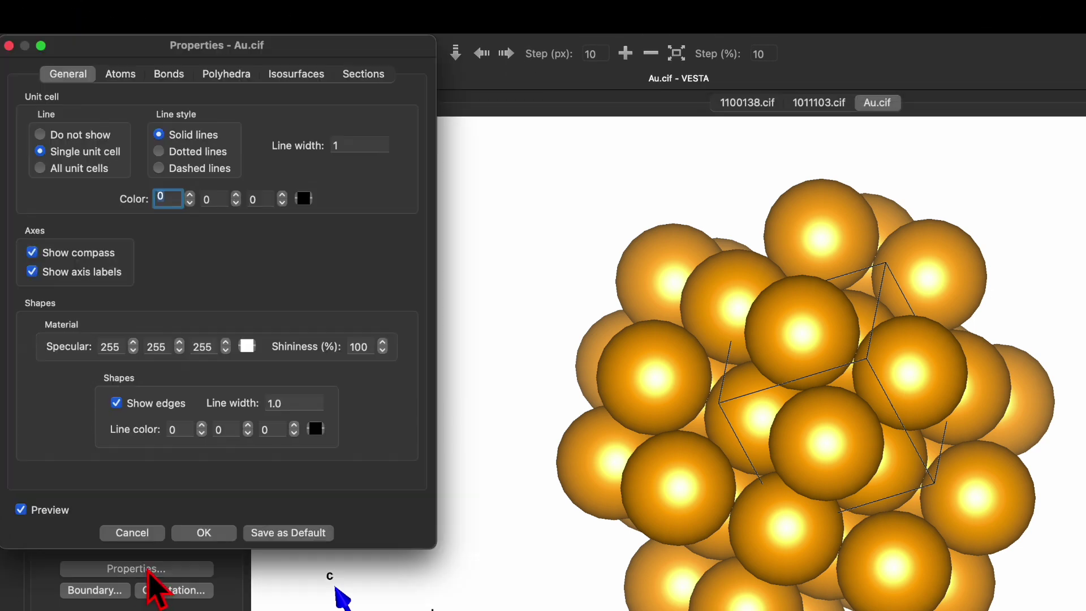
pyautogui.click(40, 135)
pyautogui.click(205, 533)
pyautogui.moveTo(853, 383); pyautogui.dragTo(812, 473)
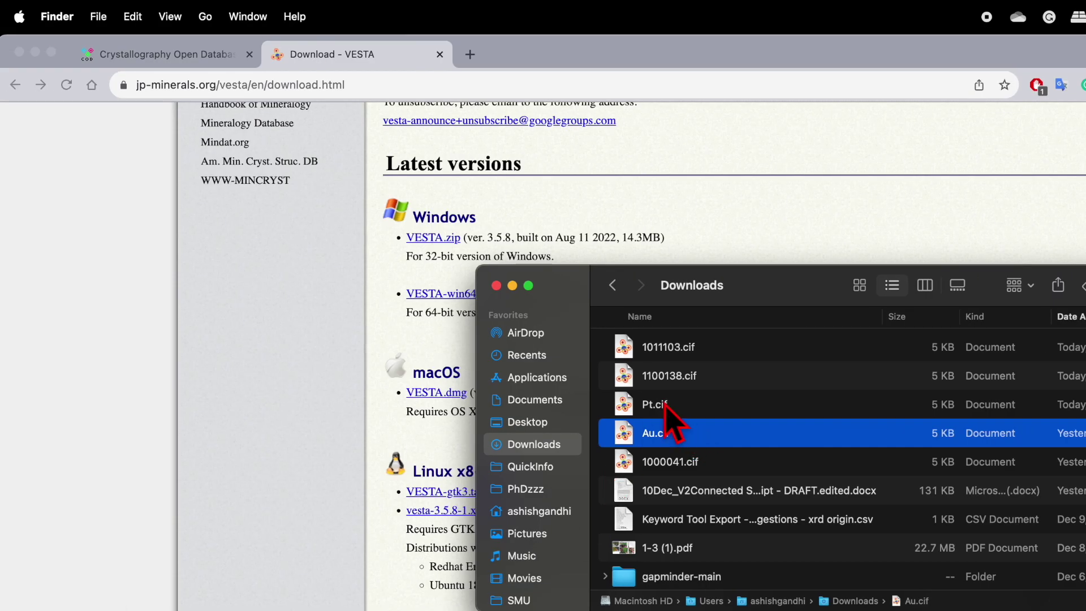
# Open Pt.cif from Downloads in VESTA and rotate the platinum cell
pyautogui.click(666, 405)
pyautogui.press('super+o')
pyautogui.moveTo(871, 417); pyautogui.dragTo(764, 526)
# Add two Crystal Shape planes for Pt, {100} and {110} at 3.944 Å, and apply
pyautogui.moveTo(139, 26)
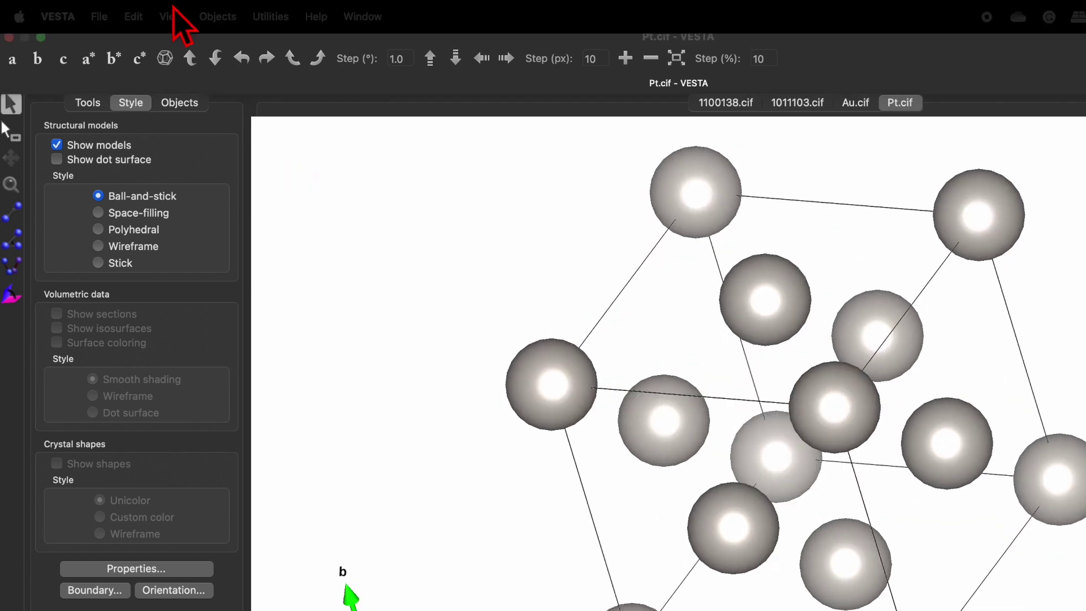
pyautogui.click(132, 19)
pyautogui.moveTo(184, 92)
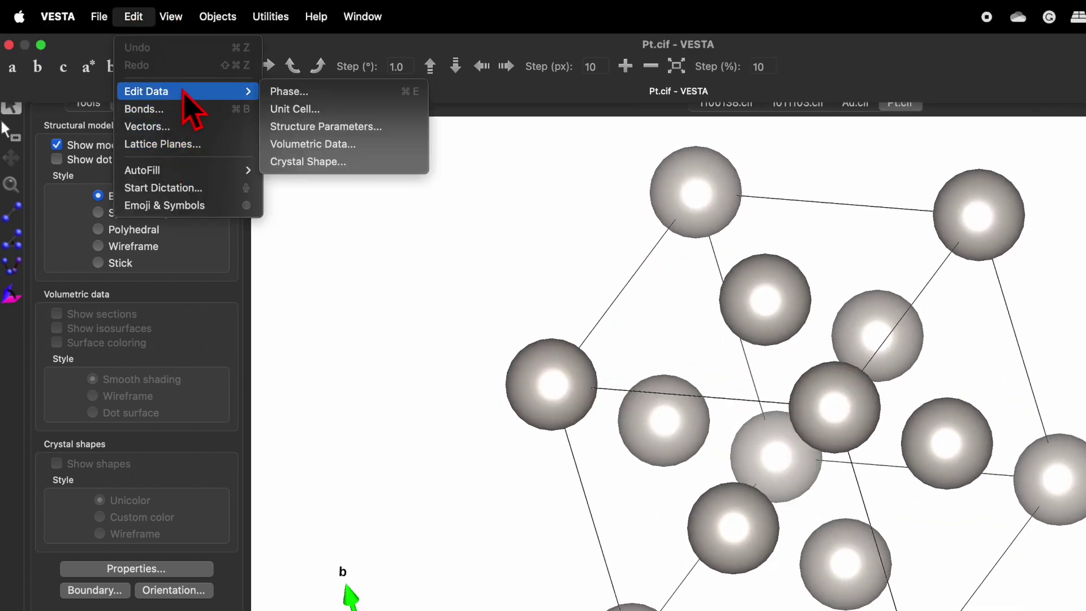
pyautogui.click(309, 162)
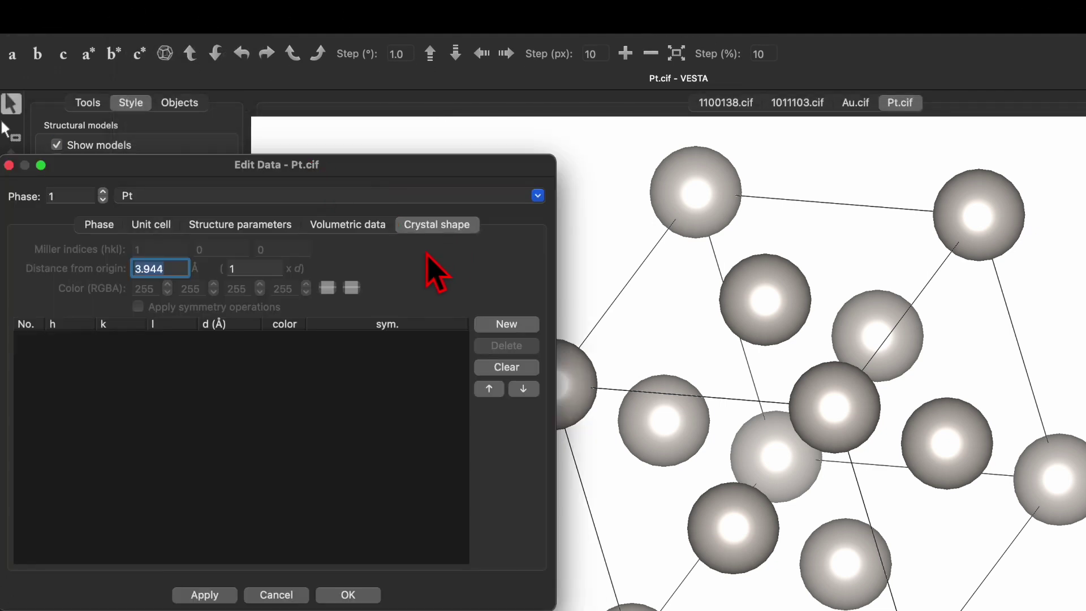
pyautogui.click(515, 327)
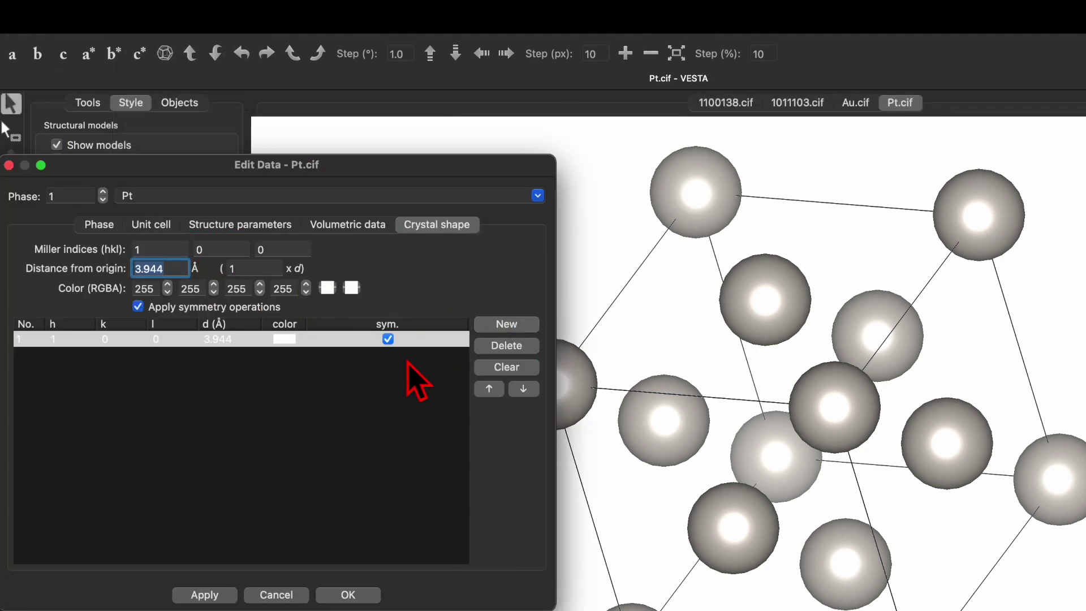
pyautogui.click(505, 327)
pyautogui.click(227, 249)
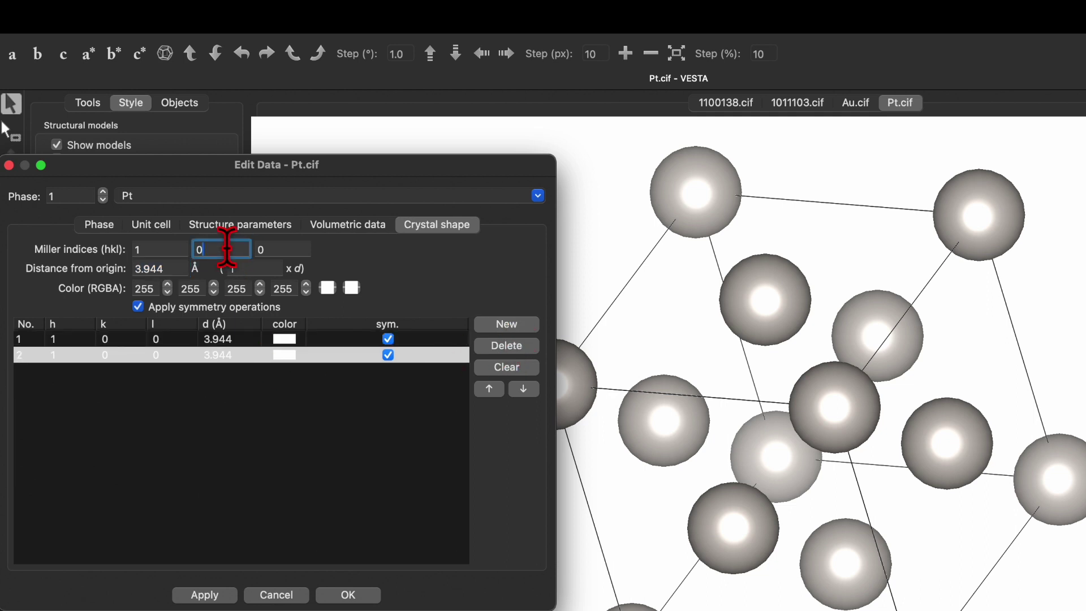
pyautogui.click(209, 595)
pyautogui.click(361, 594)
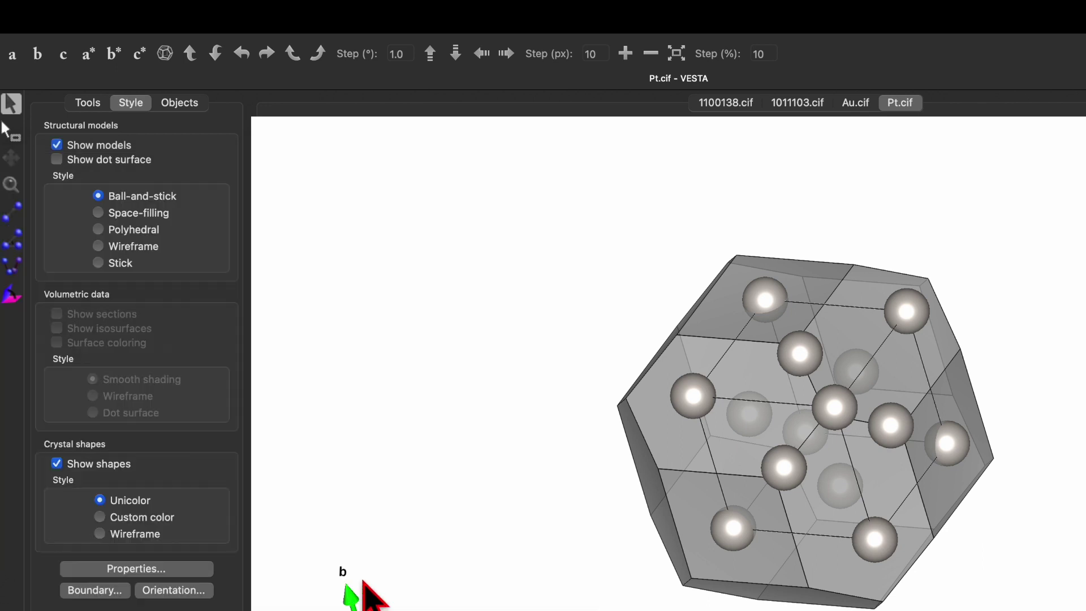
pyautogui.click(93, 589)
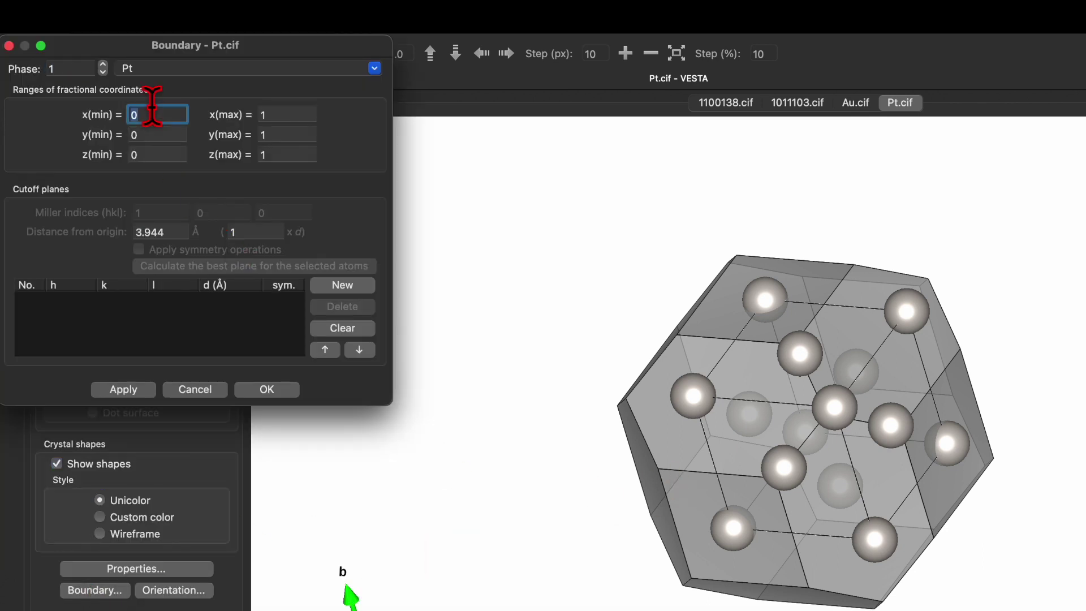
# Set the Pt boundary x, y and z minimums to -1 and apply the expanded range
pyautogui.click(145, 134)
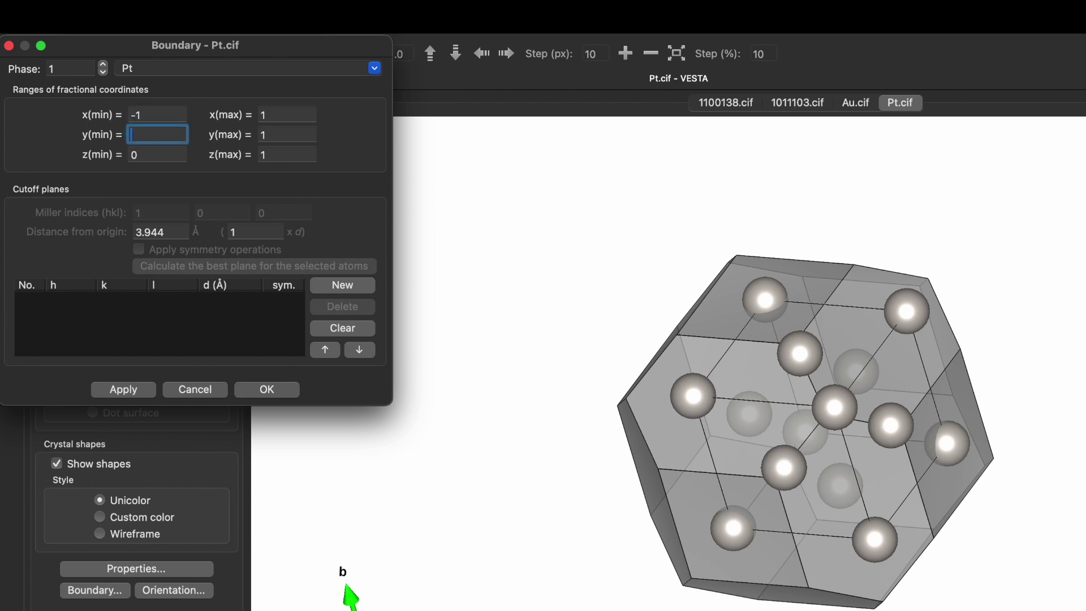
pyautogui.click(147, 154)
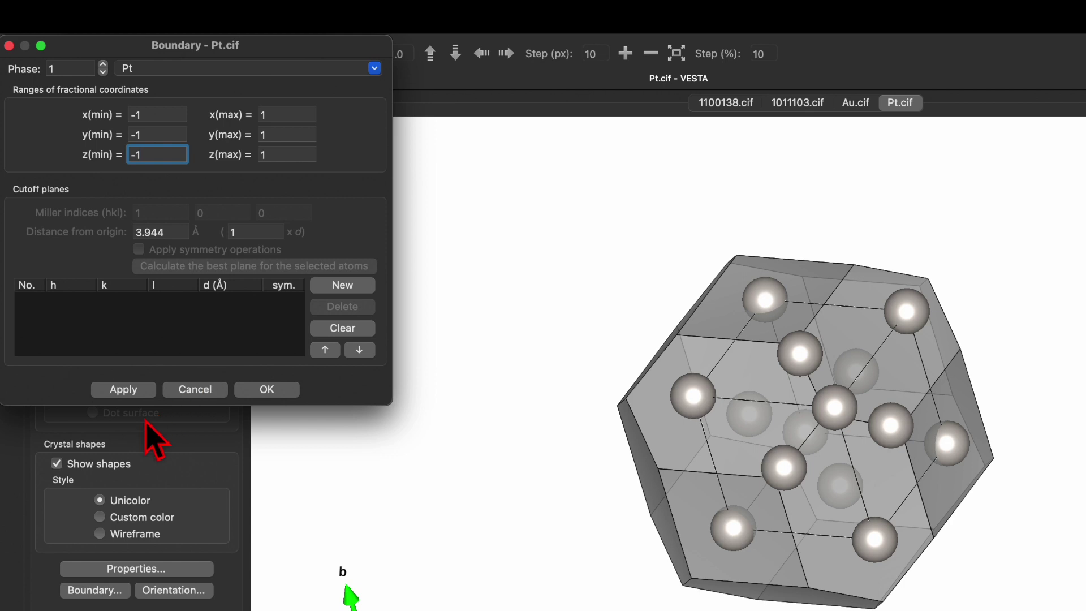
pyautogui.click(133, 392)
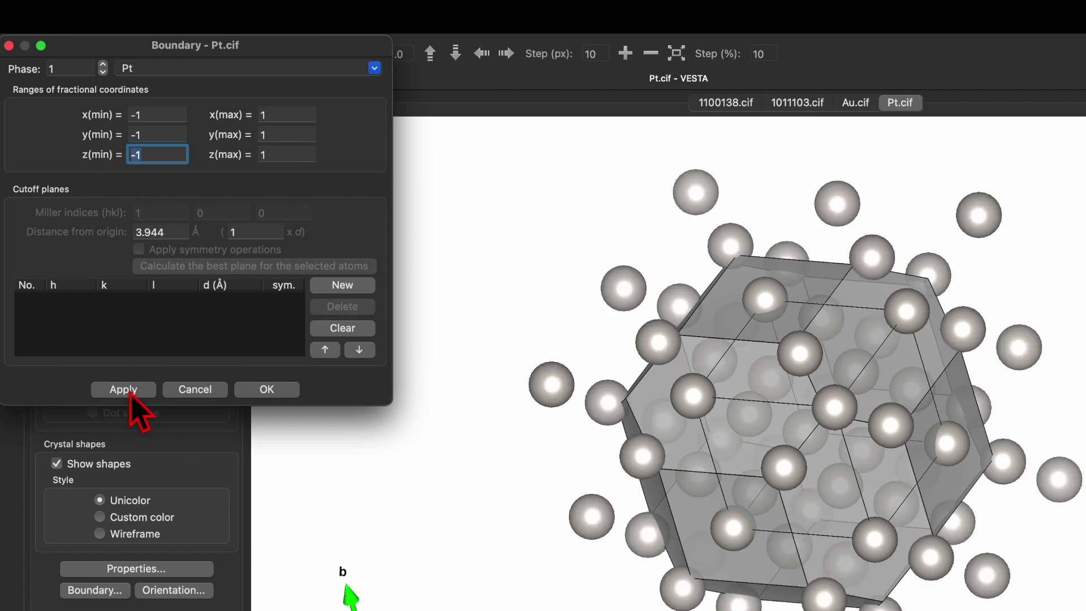
pyautogui.click(263, 390)
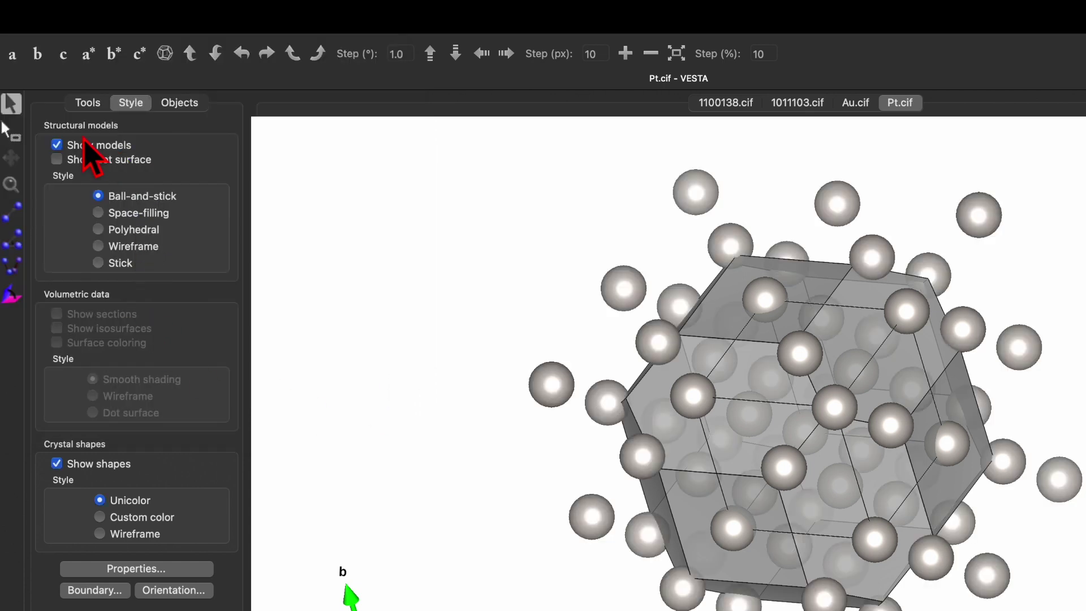
# View the Pt structure down the a axis and delete the top-left atom
pyautogui.click(11, 131)
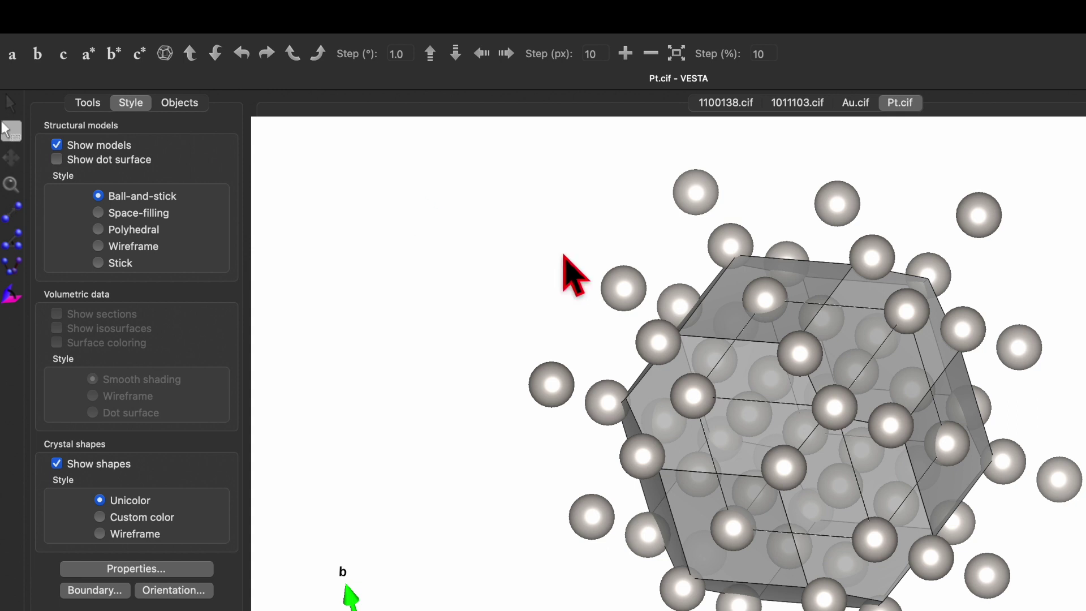
pyautogui.click(12, 55)
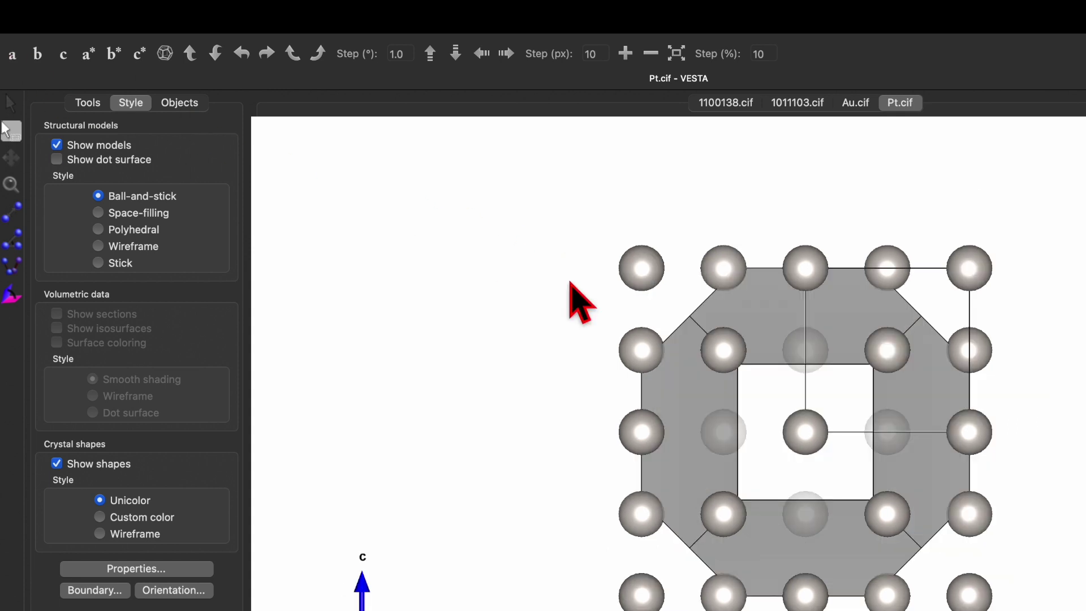
pyautogui.click(640, 263)
pyautogui.press('Delete')
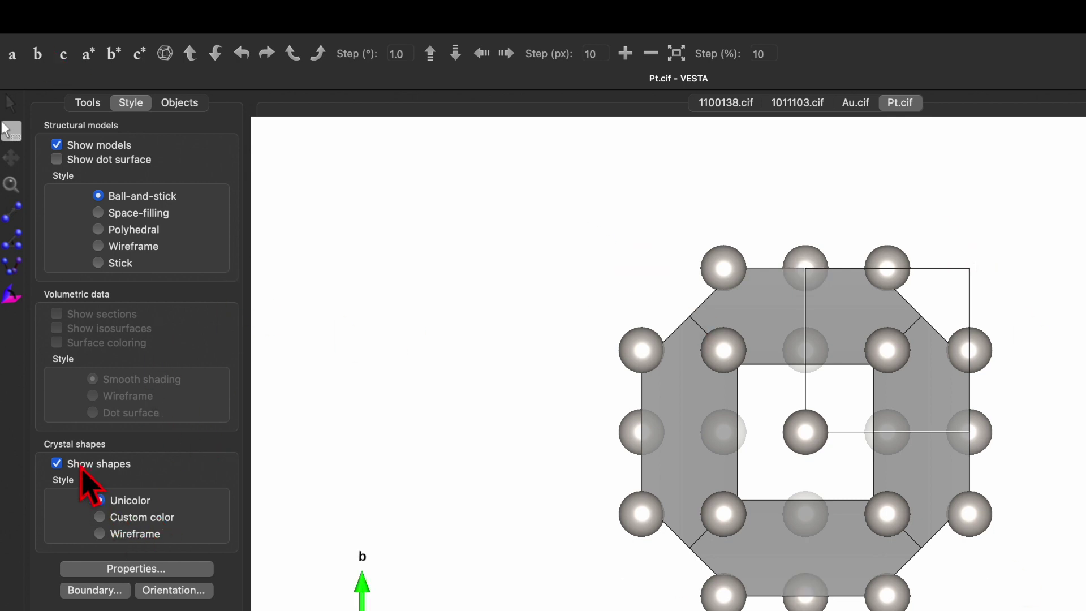
# Hide the Pt crystal shape and switch to the Space-filling style
pyautogui.click(56, 463)
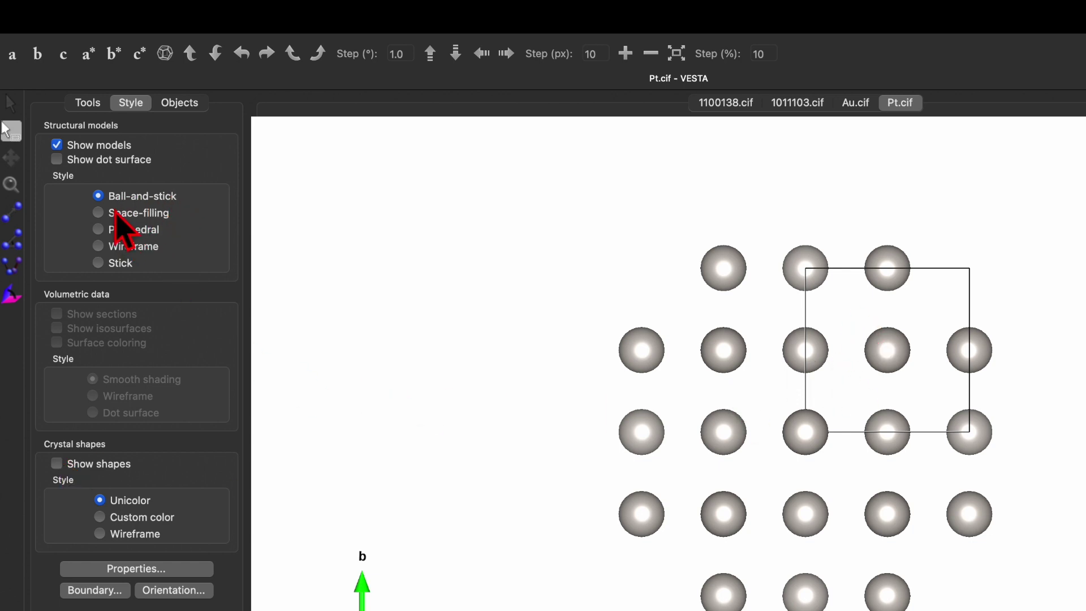
pyautogui.click(98, 212)
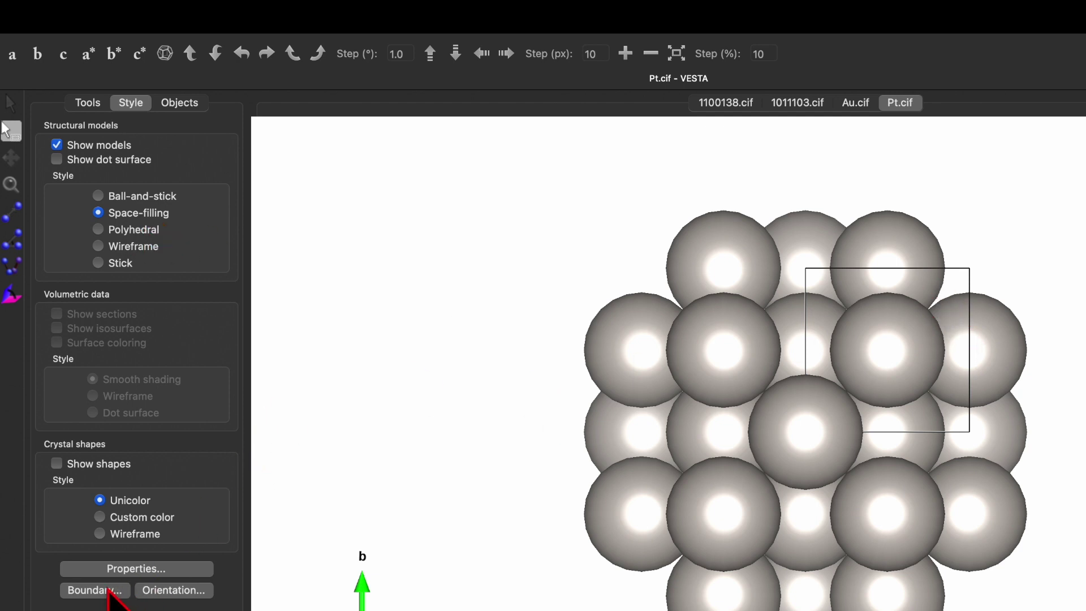
pyautogui.click(123, 568)
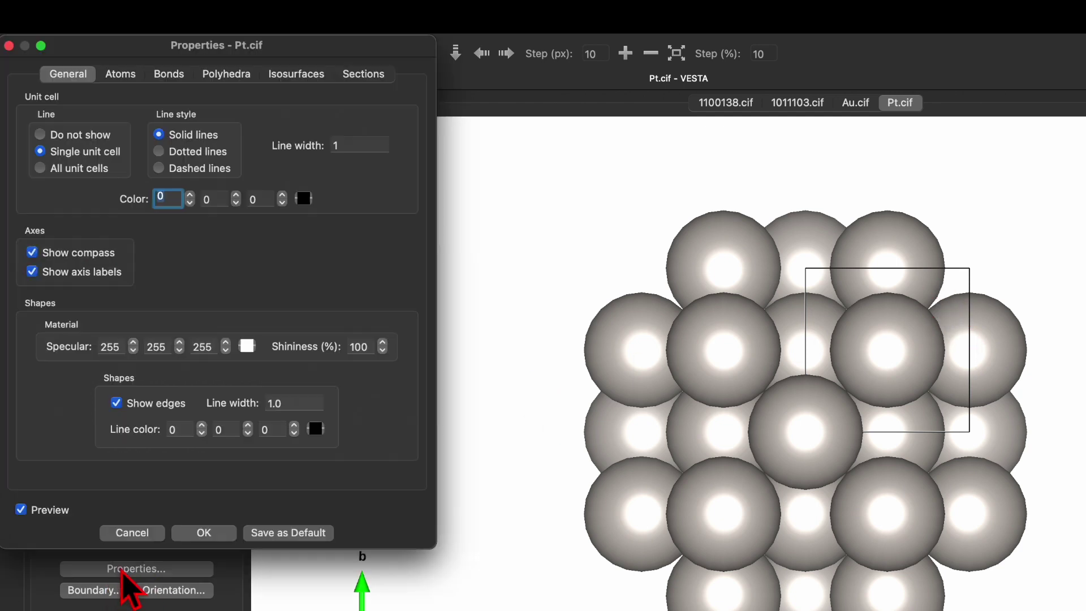
# Set the Pt unit cell to 'Do not show' and rotate the cluster to an oblique view
pyautogui.click(66, 139)
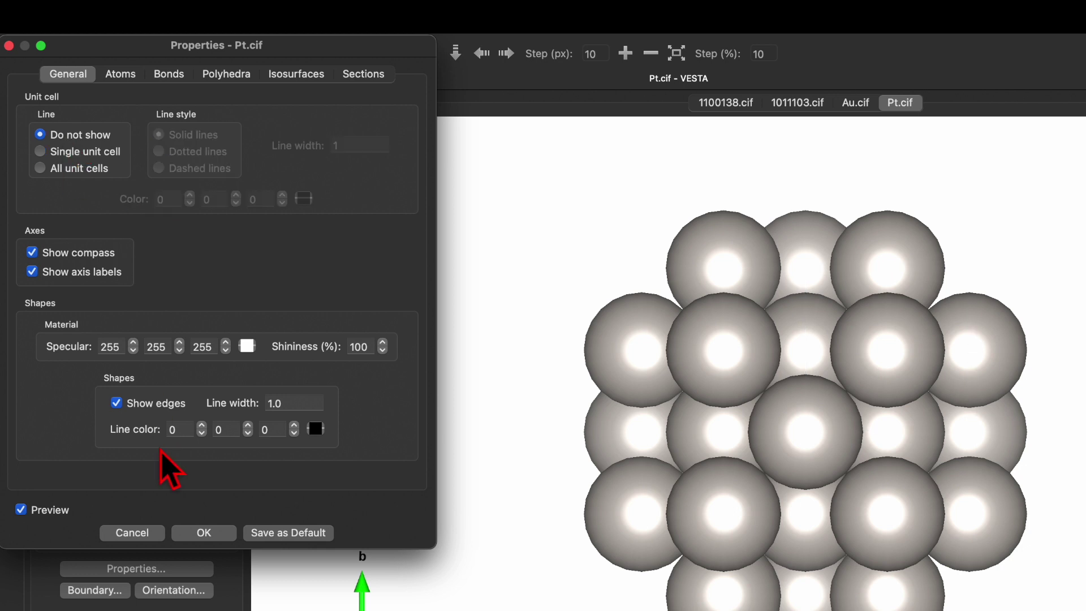
pyautogui.click(204, 533)
pyautogui.moveTo(796, 317); pyautogui.dragTo(821, 444)
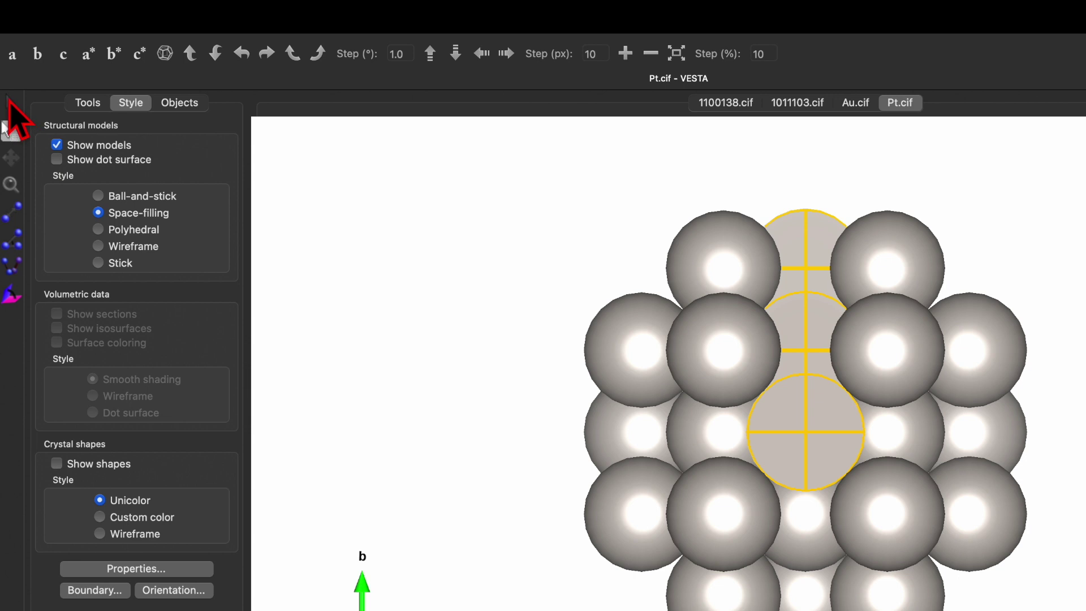
pyautogui.click(8, 113)
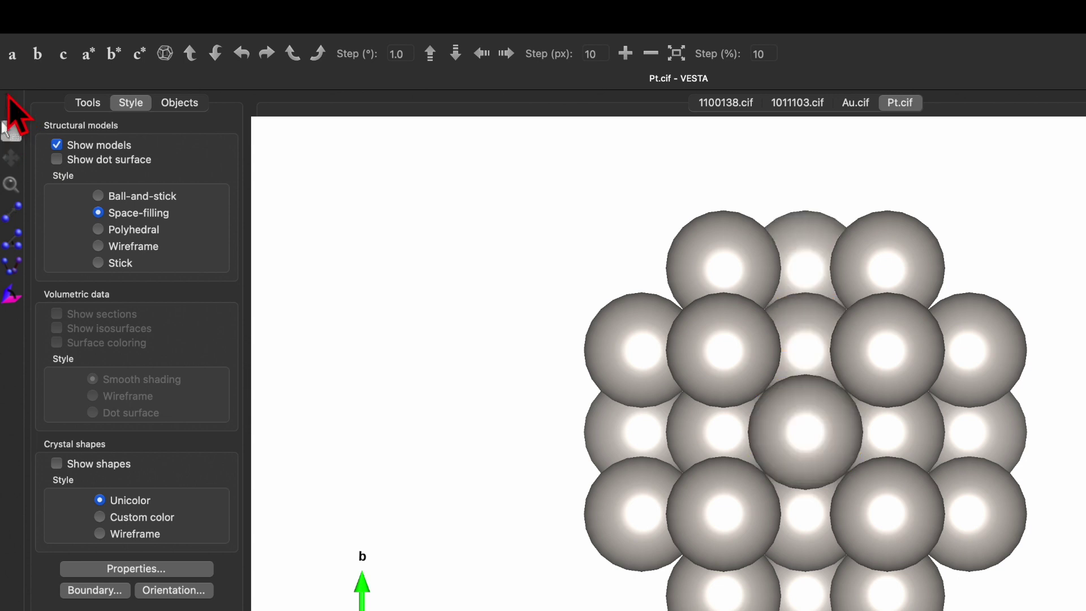
pyautogui.moveTo(832, 344); pyautogui.dragTo(735, 447)
pyautogui.moveTo(68, 7)
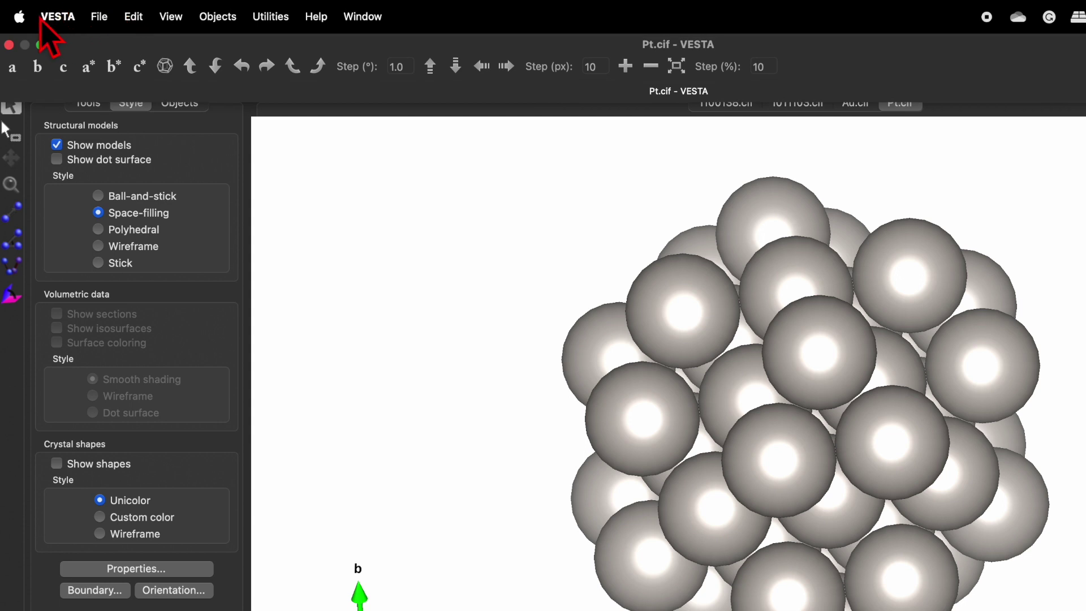
pyautogui.click(99, 17)
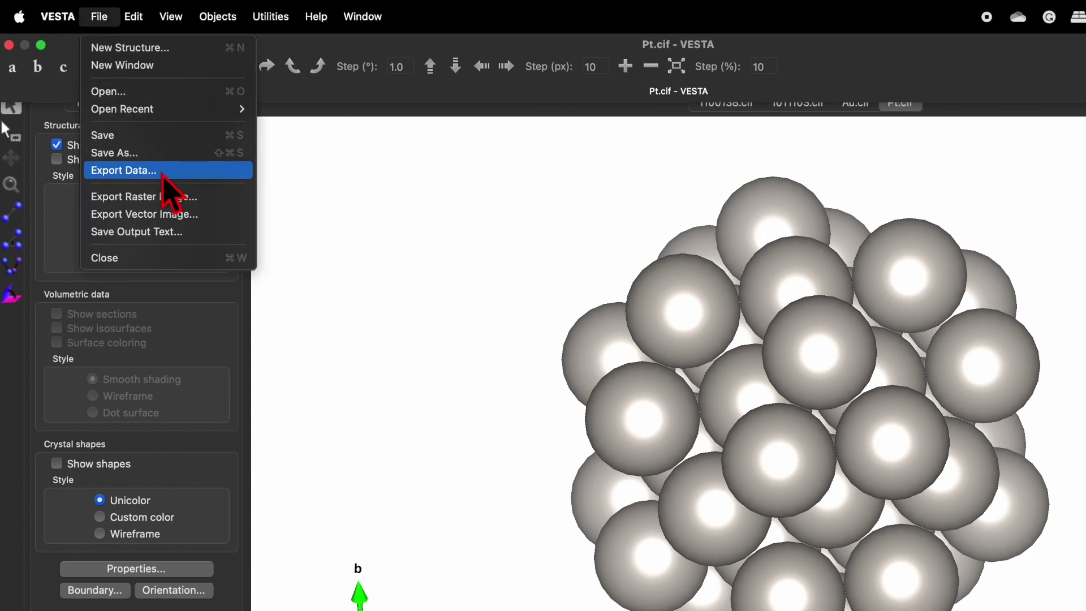
pyautogui.click(210, 197)
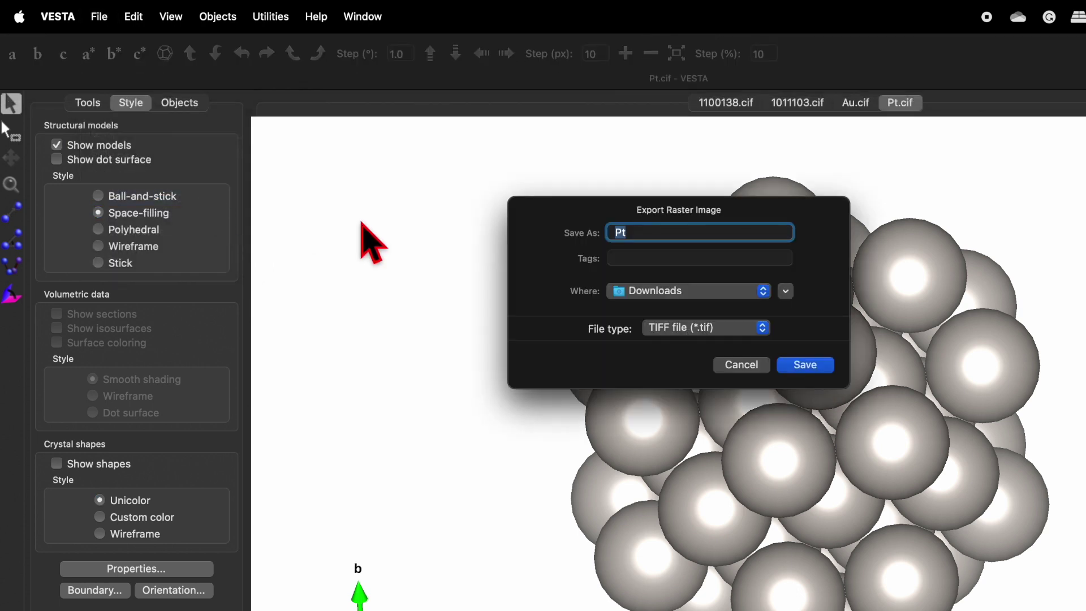
pyautogui.click(700, 329)
pyautogui.click(649, 368)
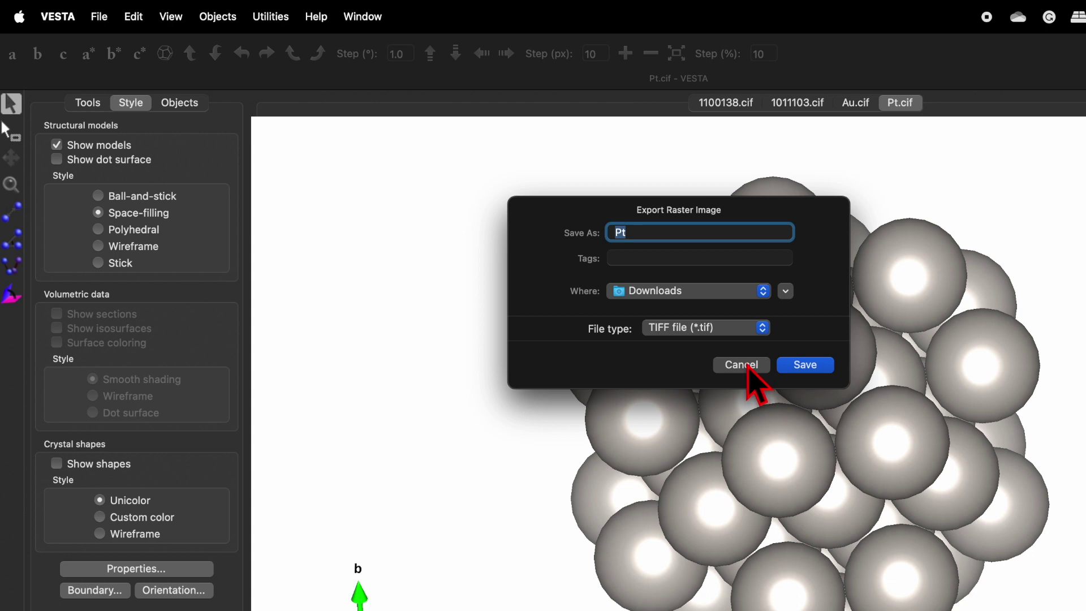
pyautogui.click(743, 365)
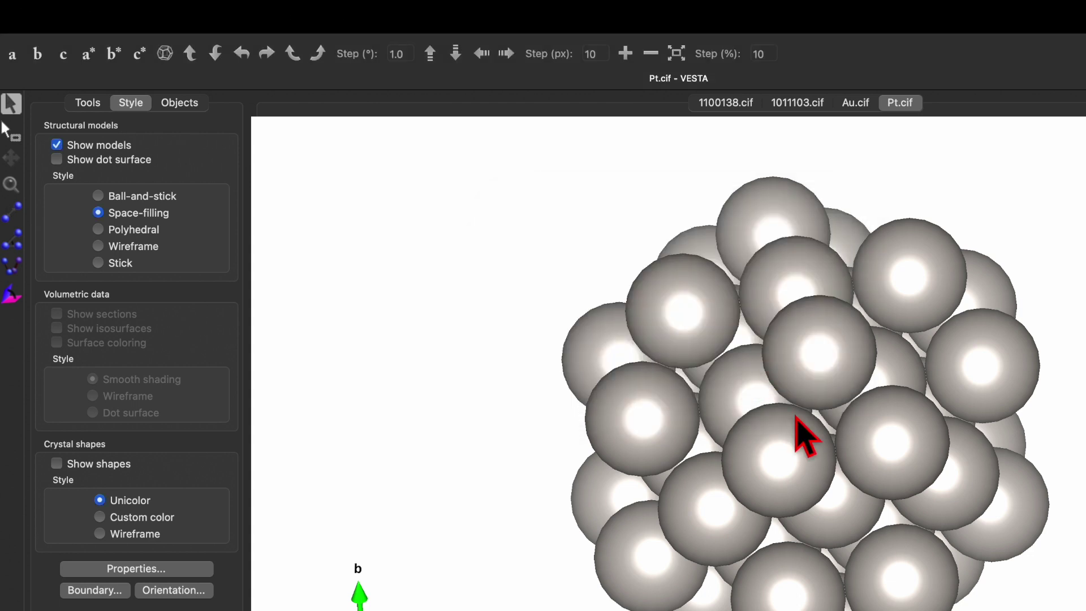